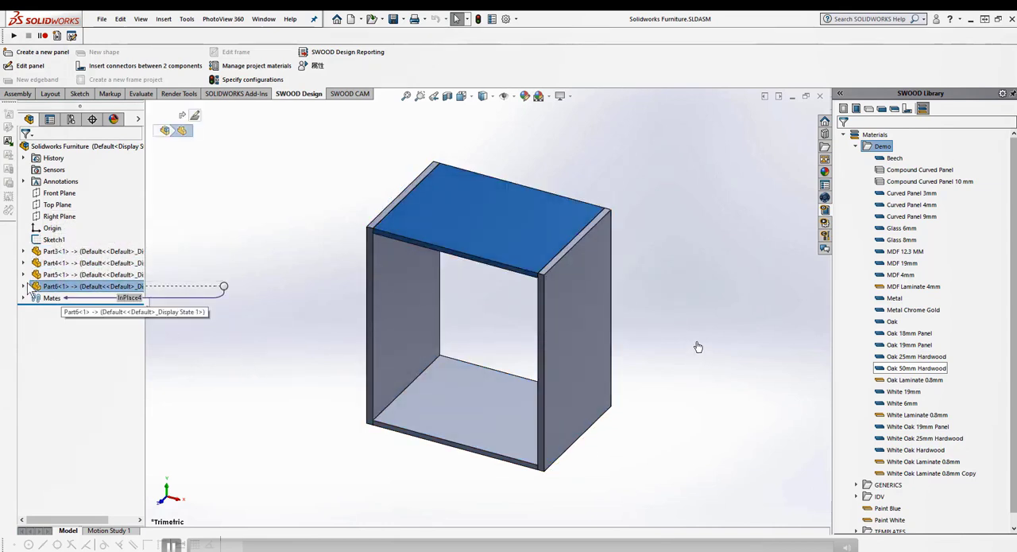
Inspect the top panel's extrude feature and its underlying sketch in the feature tree, and collapse the tree again
{"action": "left_click", "coordinate": [23, 286]}
{"action": "left_click", "coordinate": [35, 414]}
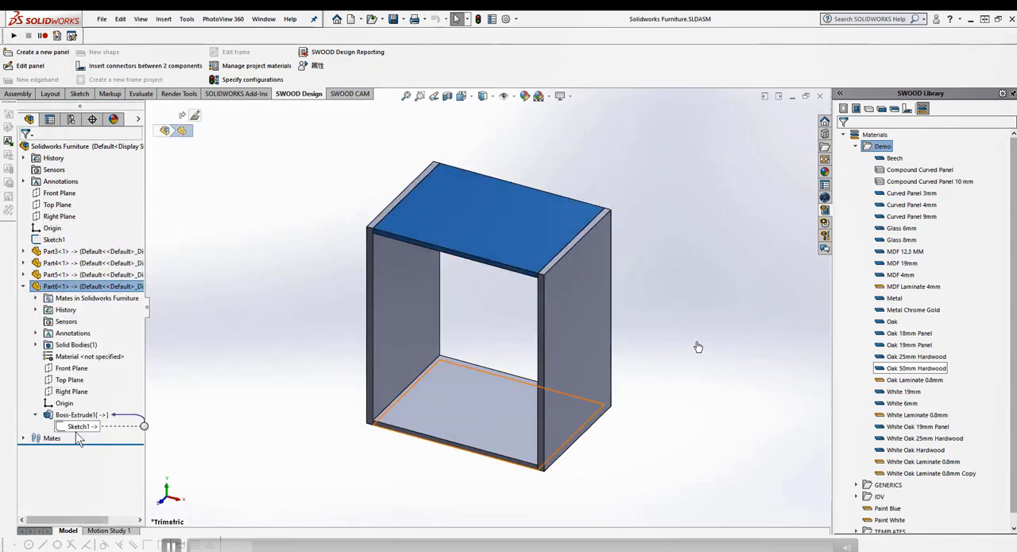
{"action": "left_click", "coordinate": [49, 415]}
{"action": "left_click", "coordinate": [280, 434]}
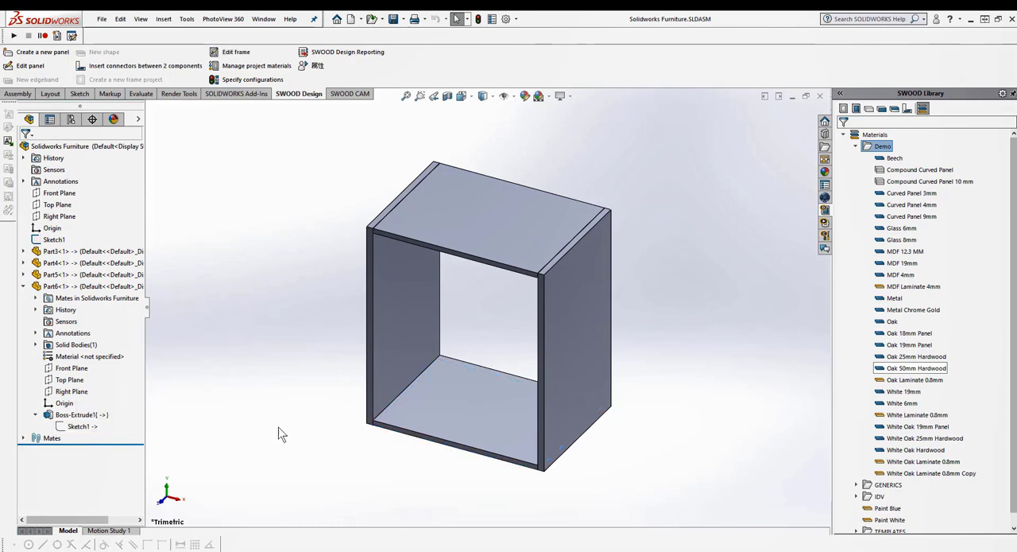
{"action": "key", "text": "shift+c"}
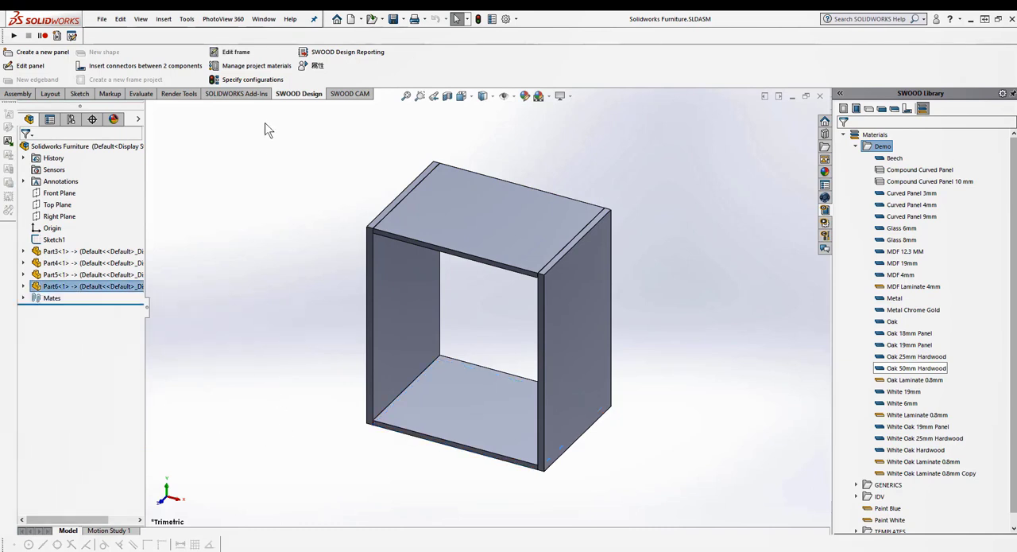
{"action": "left_click", "coordinate": [238, 66]}
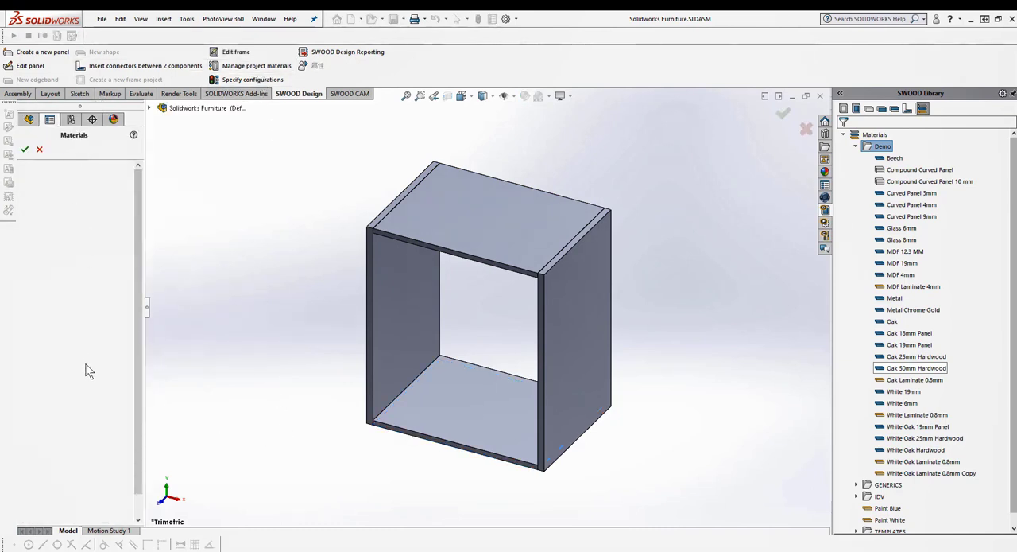
{"action": "left_click", "coordinate": [39, 149]}
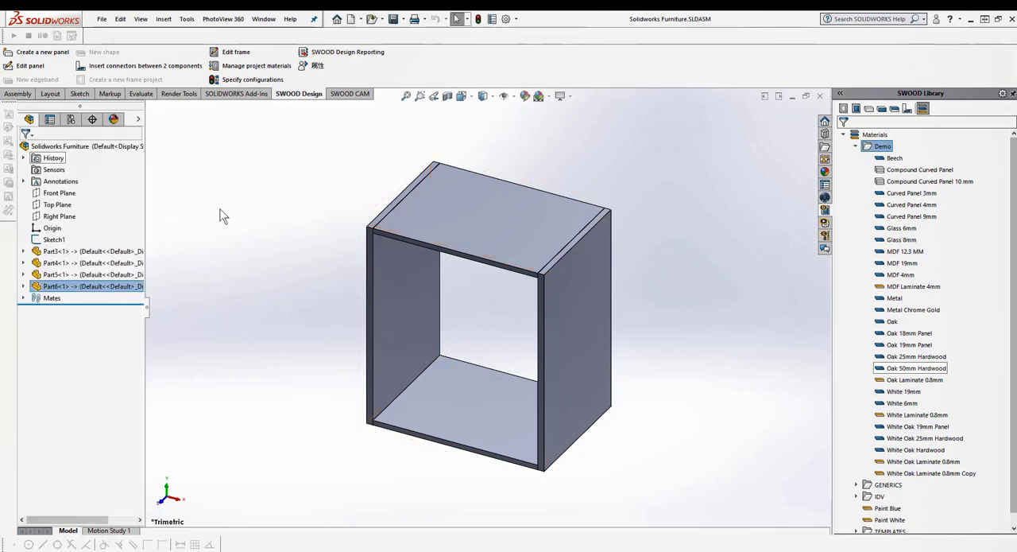
{"action": "left_click", "coordinate": [176, 70]}
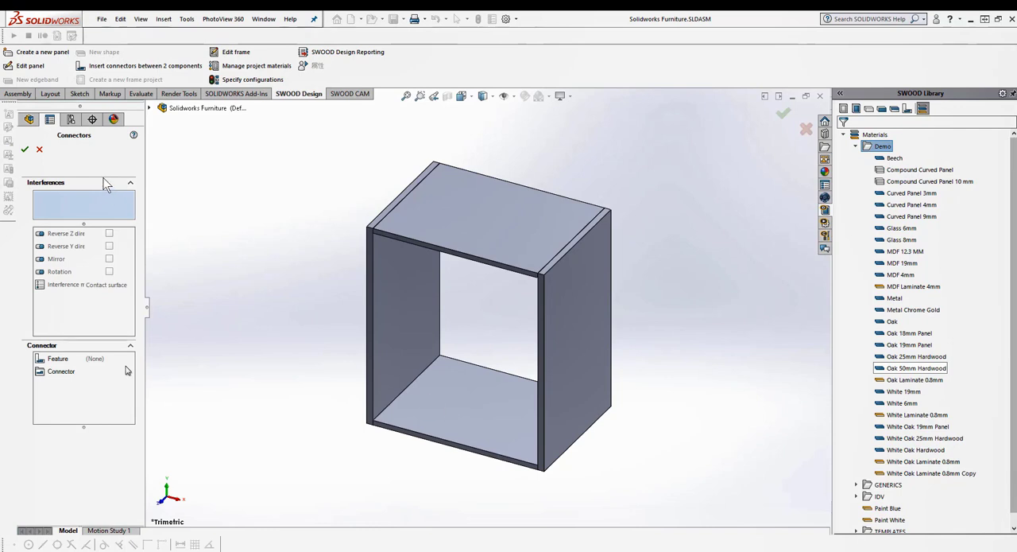
{"action": "left_click", "coordinate": [39, 150]}
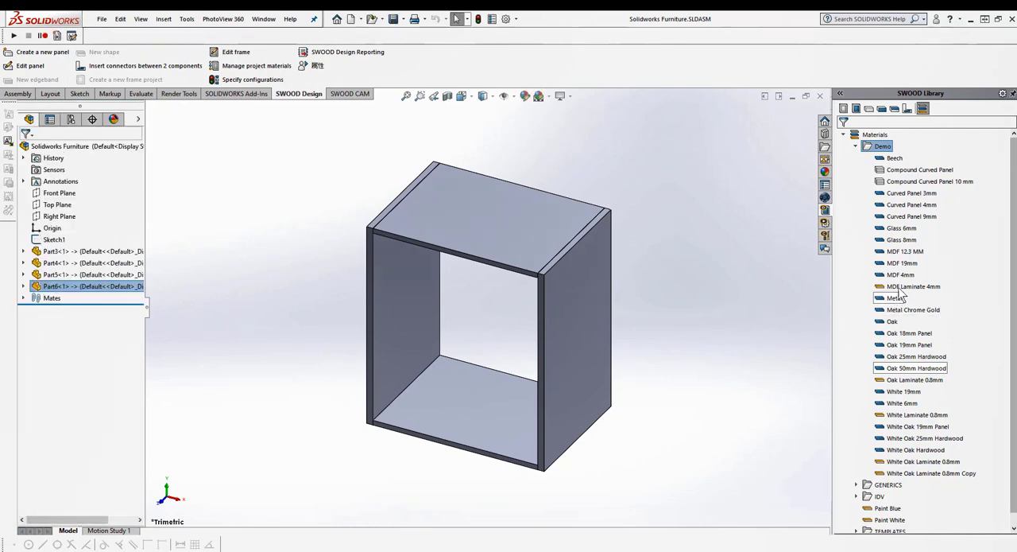
Assign the MDF 19mm material to the cabinet's right side panel and add the top, left and bottom panels to it
{"action": "left_click", "coordinate": [902, 263]}
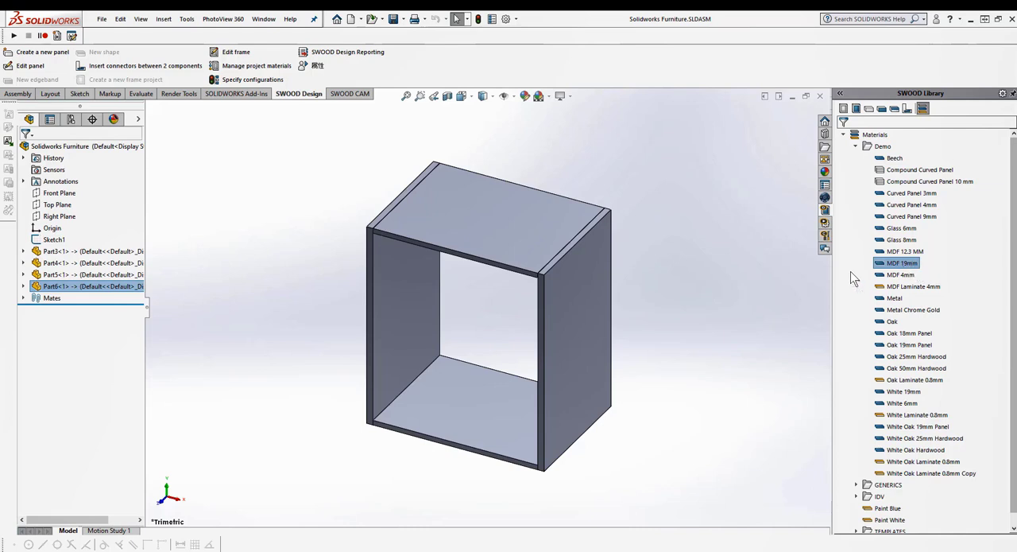
{"action": "left_click_drag", "start_coordinate": [851, 271], "coordinate": [577, 297]}
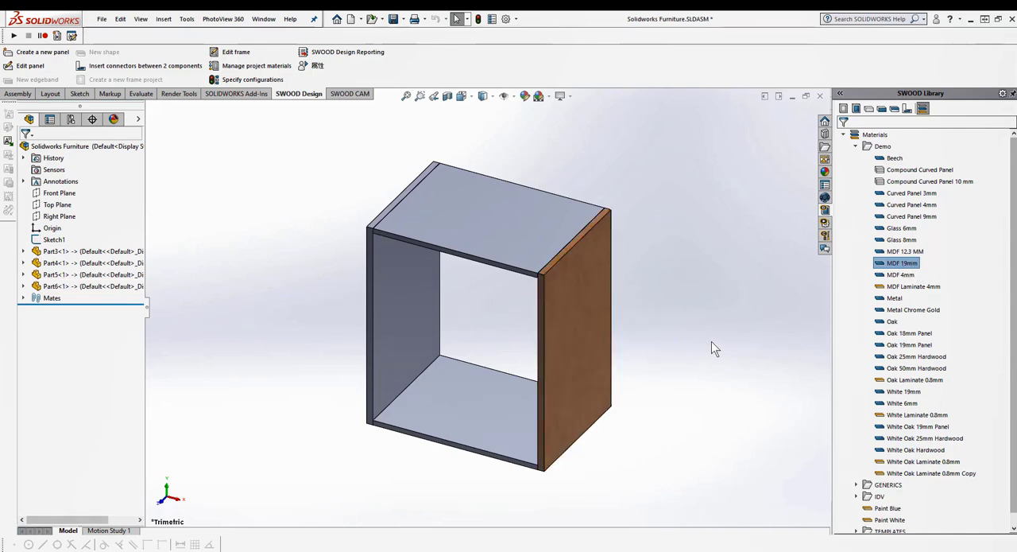
{"action": "left_click", "coordinate": [256, 65]}
{"action": "left_click", "coordinate": [122, 186]}
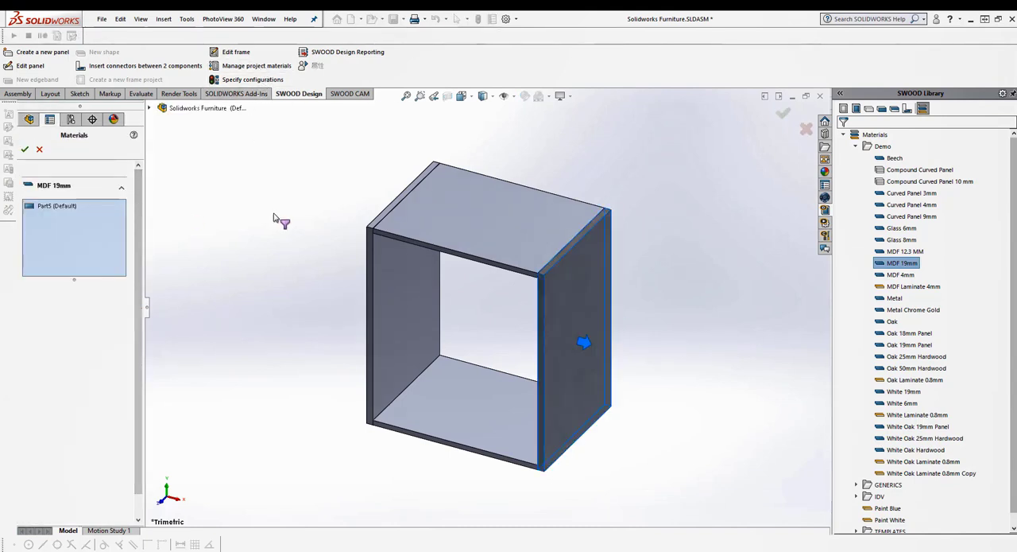
{"action": "left_click", "coordinate": [480, 225]}
{"action": "left_click", "coordinate": [403, 318]}
{"action": "left_click", "coordinate": [463, 403]}
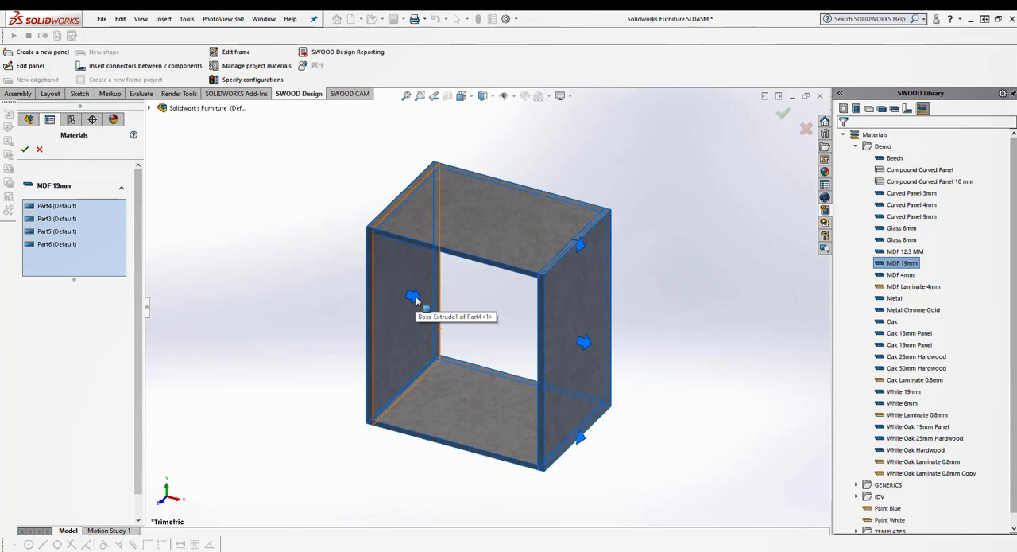
{"action": "left_click", "coordinate": [25, 150]}
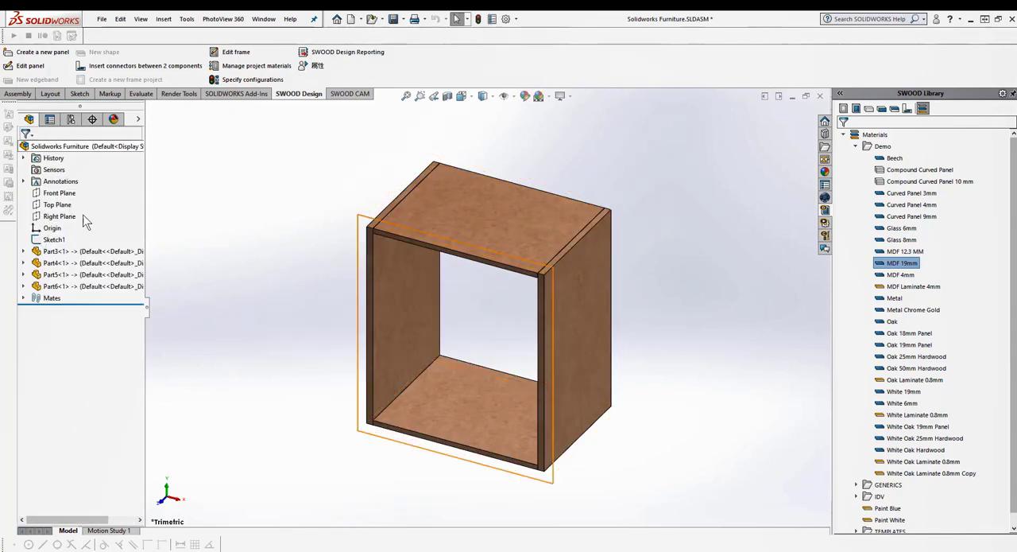
Edit the top panel's panel definition and set its top direction to Along Z
{"action": "left_click", "coordinate": [420, 227]}
{"action": "right_click_drag", "start_coordinate": [671, 307], "coordinate": [800, 316]}
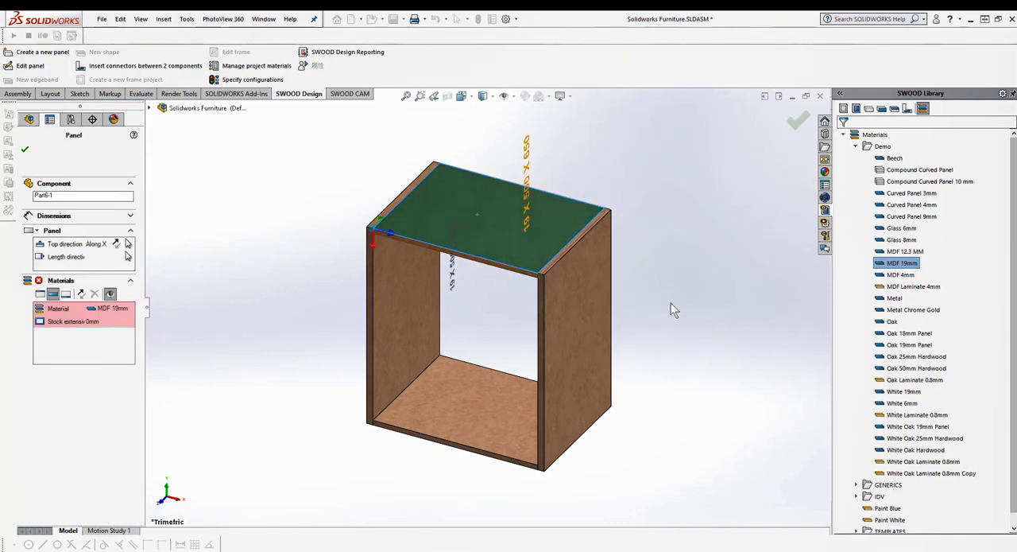
{"action": "left_click", "coordinate": [117, 244]}
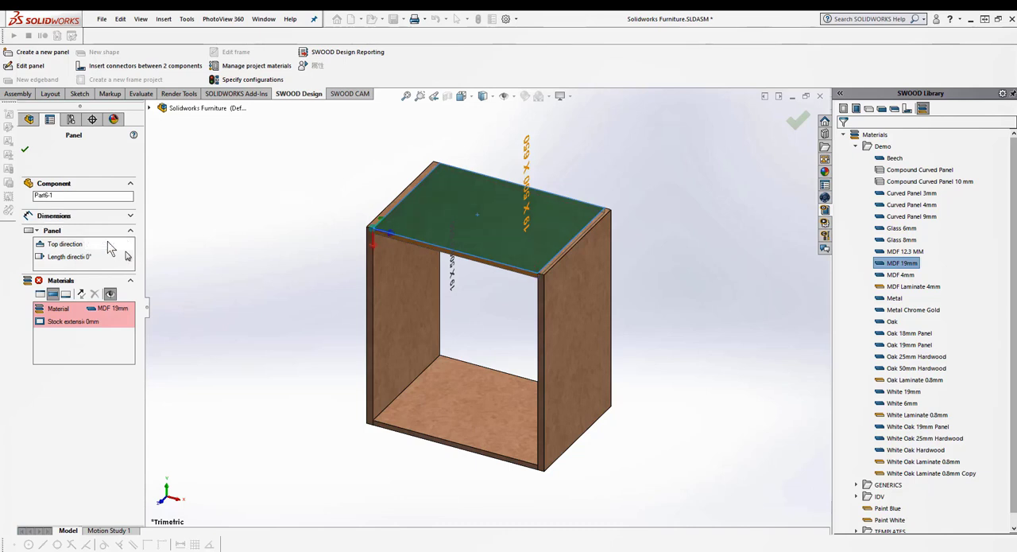
{"action": "left_click", "coordinate": [109, 244]}
{"action": "left_click", "coordinate": [114, 274]}
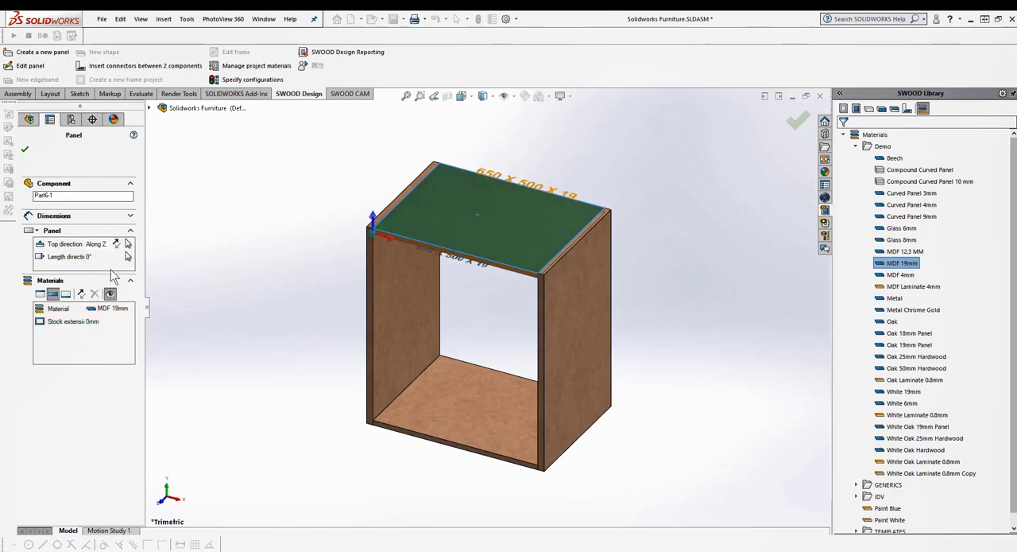
{"action": "left_click", "coordinate": [25, 151]}
Check the panel definition of the left side panel, including its direction and material settings
{"action": "left_click", "coordinate": [400, 333]}
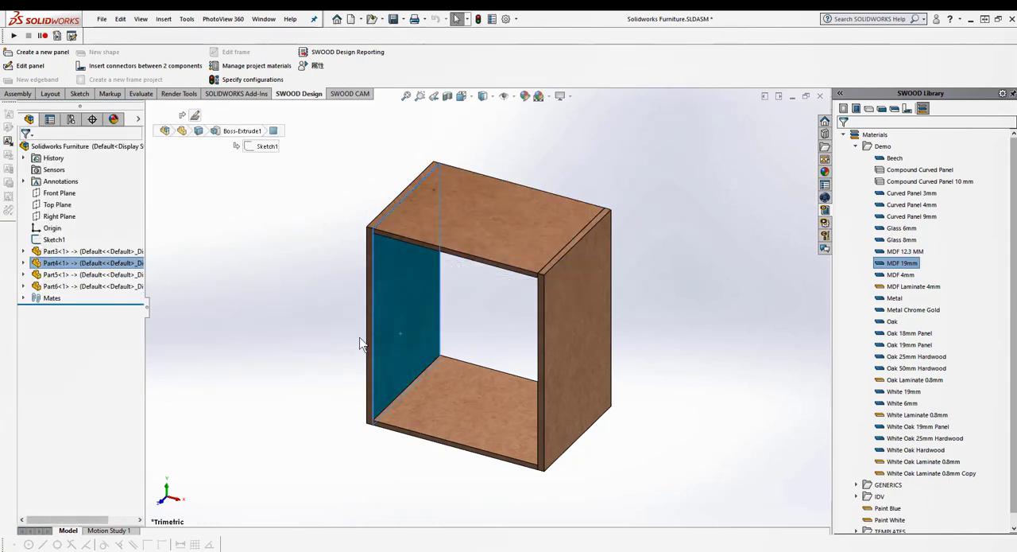
{"action": "key", "text": "Return"}
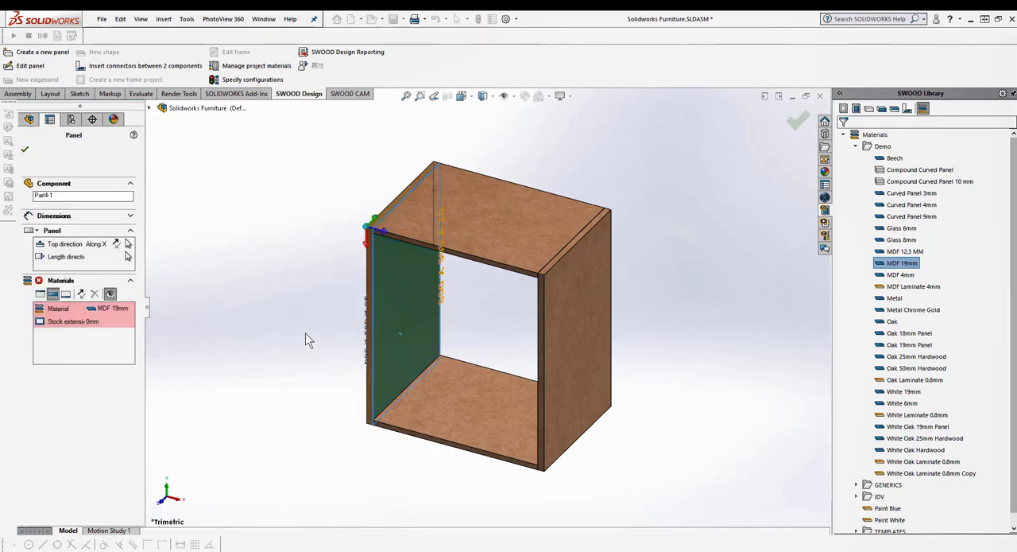
{"action": "left_click", "coordinate": [26, 149]}
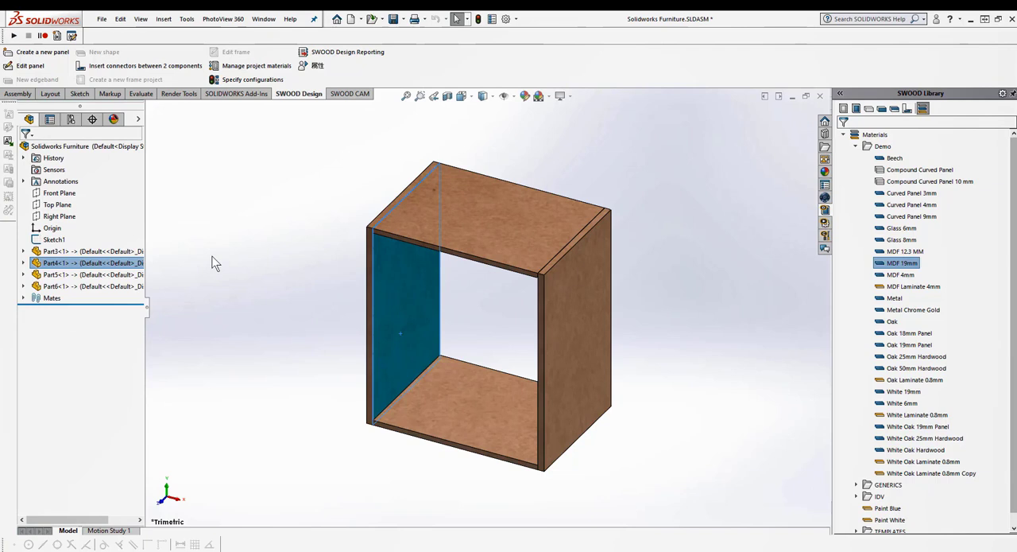
{"action": "left_click", "coordinate": [203, 251]}
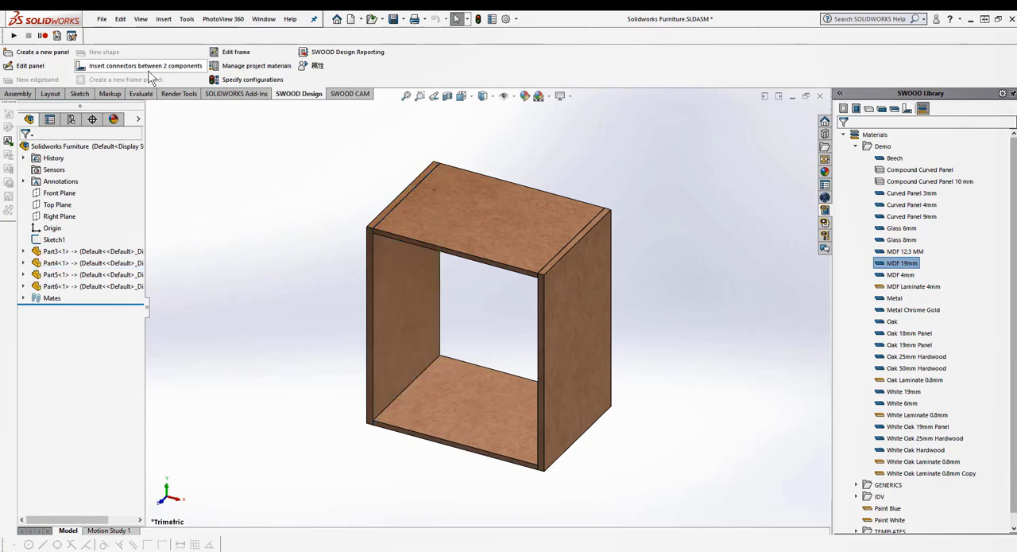
Select all four panel joints for connectors and assign the Composed Cam&Bolt + Dowel pattern from the 1-Demo folder
{"action": "left_click", "coordinate": [119, 65]}
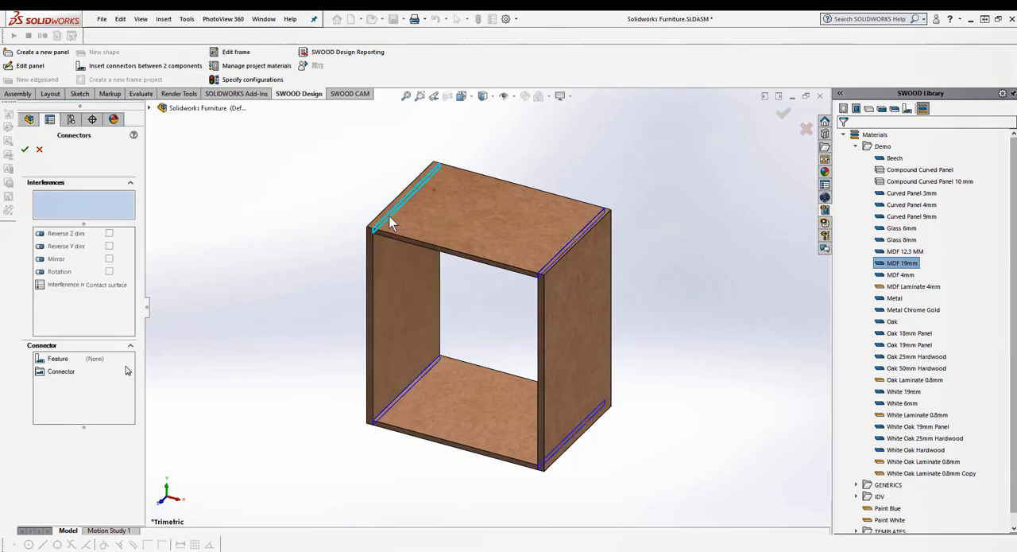
{"action": "left_click_drag", "start_coordinate": [336, 131], "coordinate": [664, 486]}
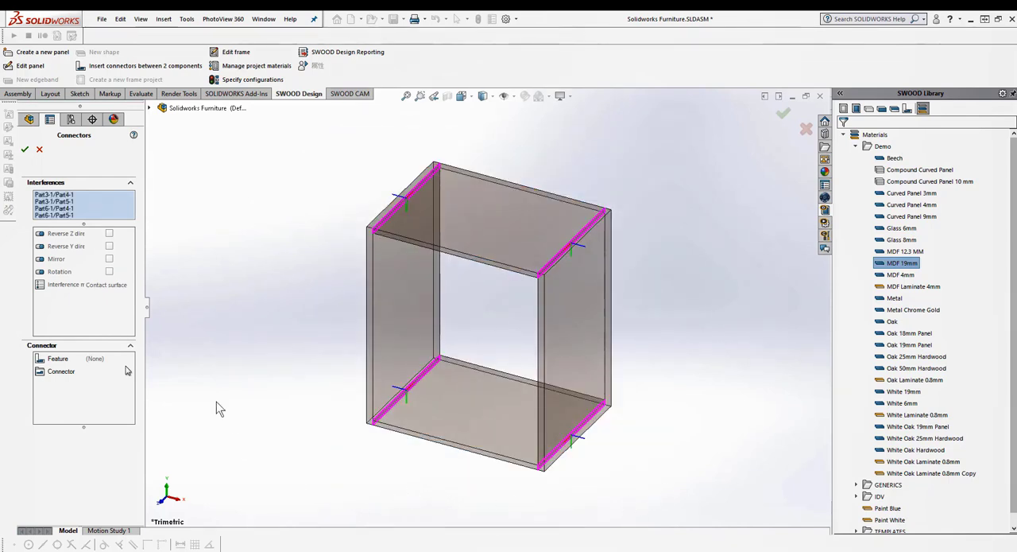
{"action": "left_click", "coordinate": [96, 371]}
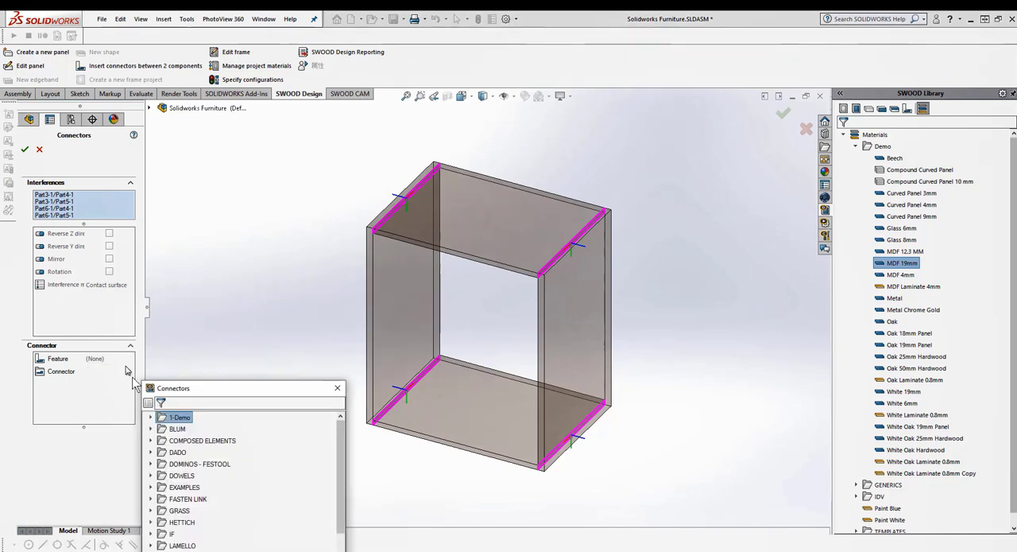
{"action": "left_click", "coordinate": [150, 417]}
{"action": "left_click_drag", "start_coordinate": [227, 389], "coordinate": [208, 236]}
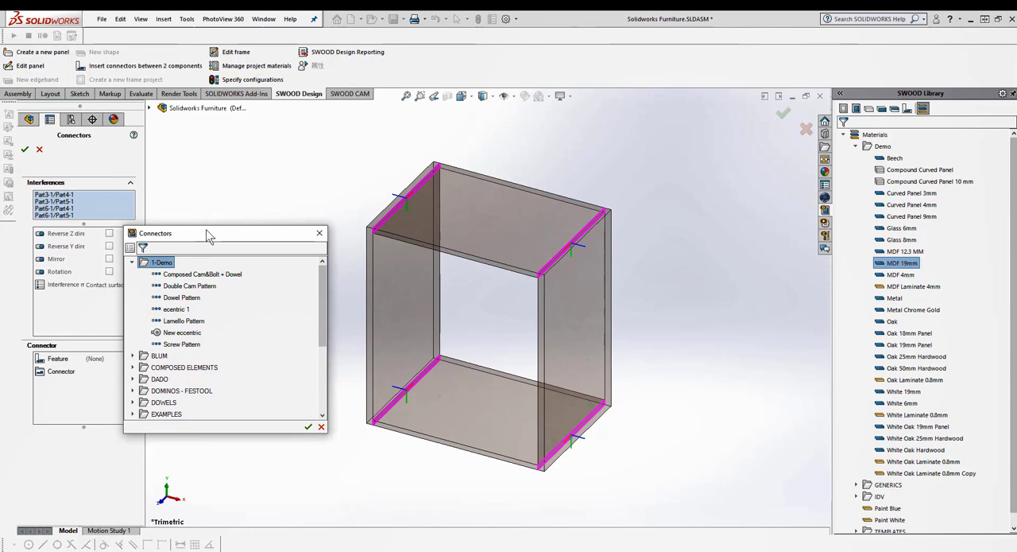
{"action": "left_click", "coordinate": [198, 273]}
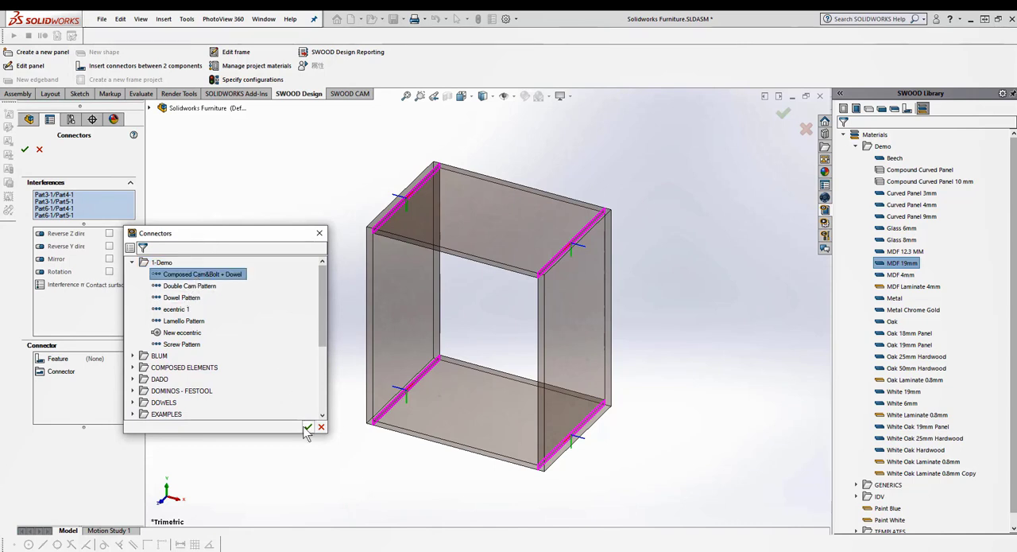
{"action": "left_click", "coordinate": [307, 428]}
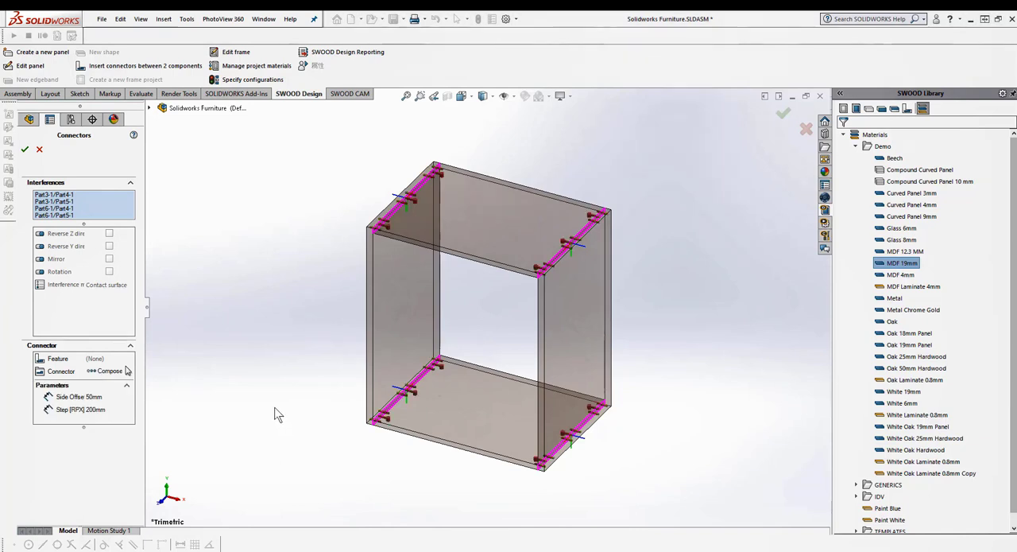
Set the connectors' side offset to 150 mm and insert them into the four joints
{"action": "left_click", "coordinate": [120, 397]}
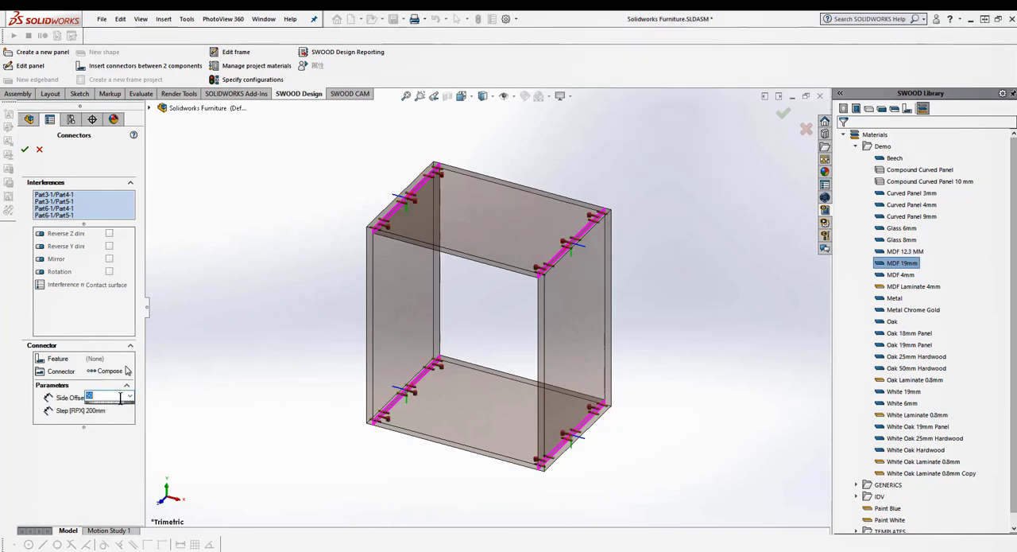
{"action": "type", "text": "150"}
{"action": "key", "text": "Return"}
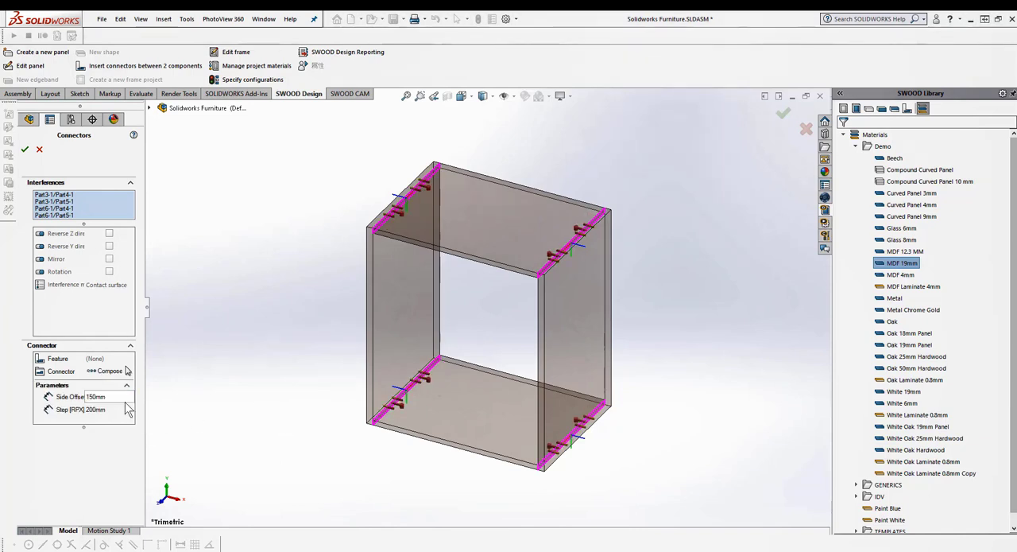
{"action": "left_click", "coordinate": [25, 150]}
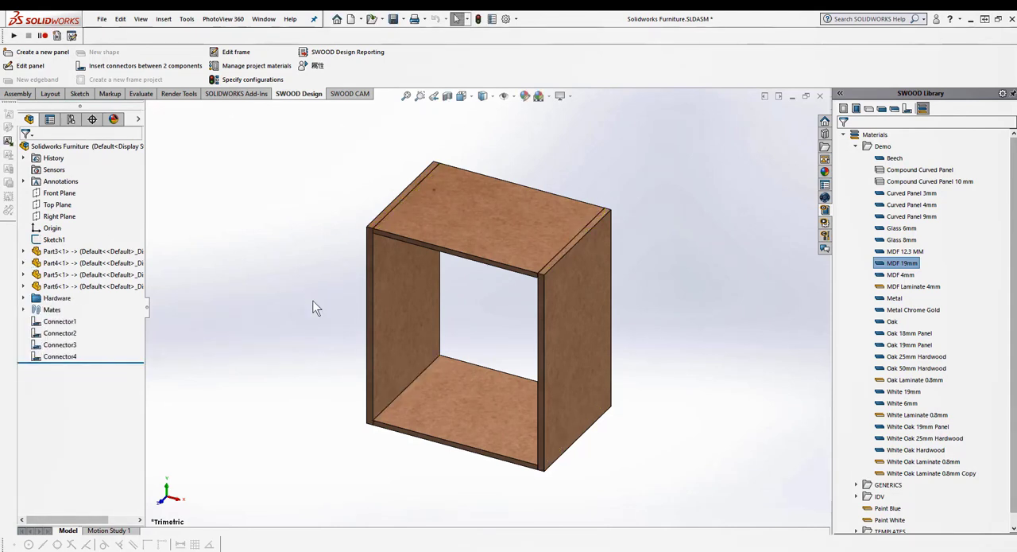
Generate the SWOOD Design report for the Solidworks Furniture assembly and expand its documents
{"action": "right_click_drag", "start_coordinate": [700, 234], "coordinate": [701, 249]}
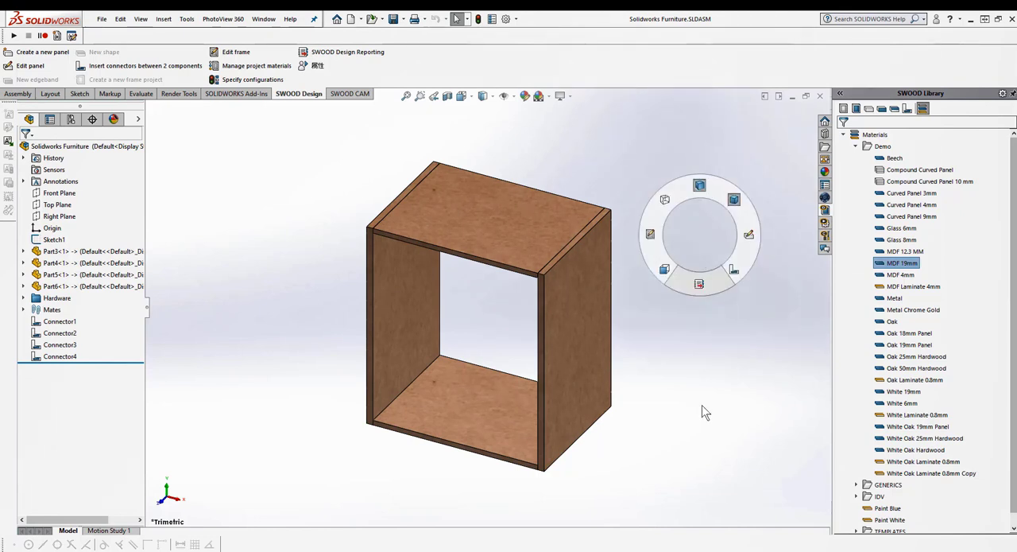
{"action": "left_click", "coordinate": [529, 318]}
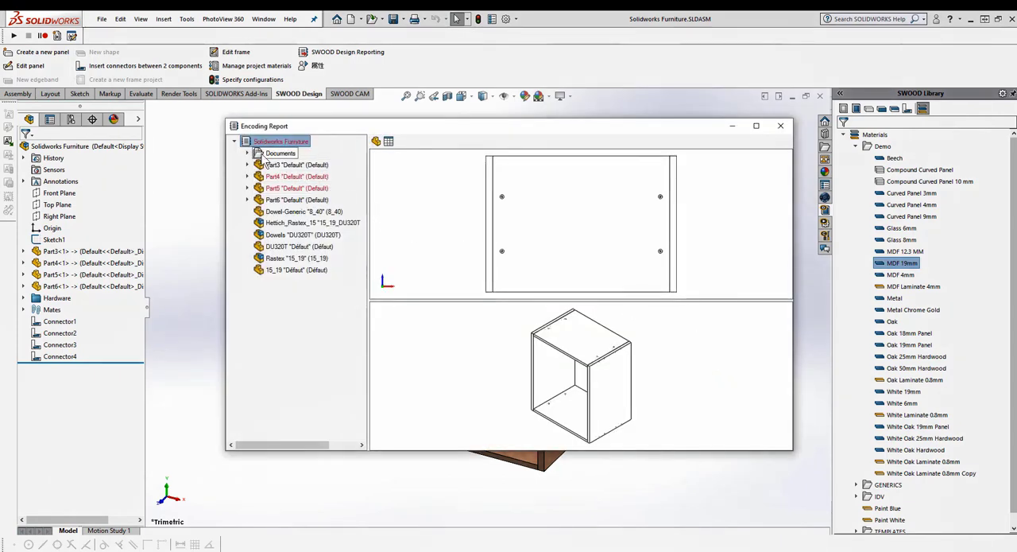
{"action": "left_click", "coordinate": [246, 152]}
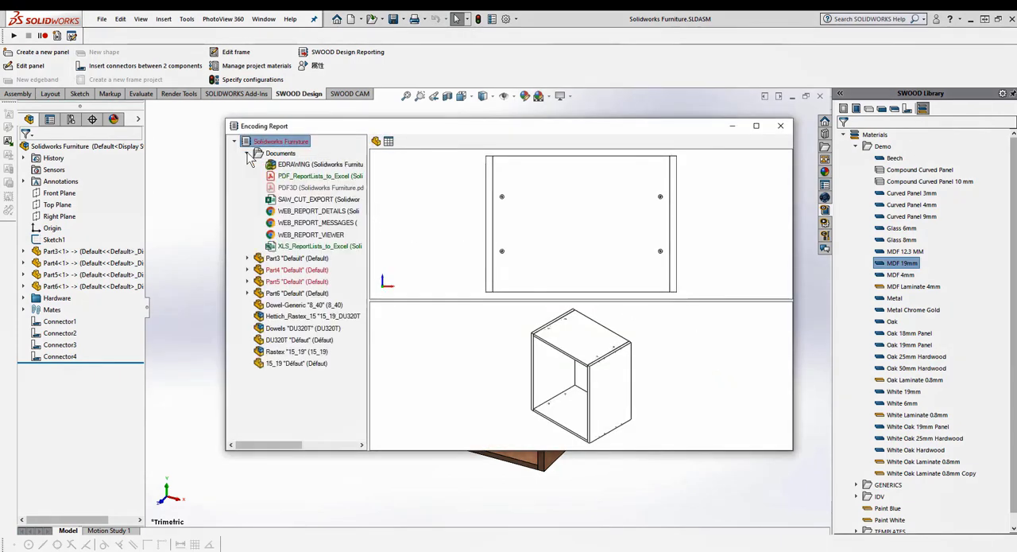
Review the panels and hardware pages of the WEB_REPORT_DETAILS document
{"action": "left_click", "coordinate": [318, 211]}
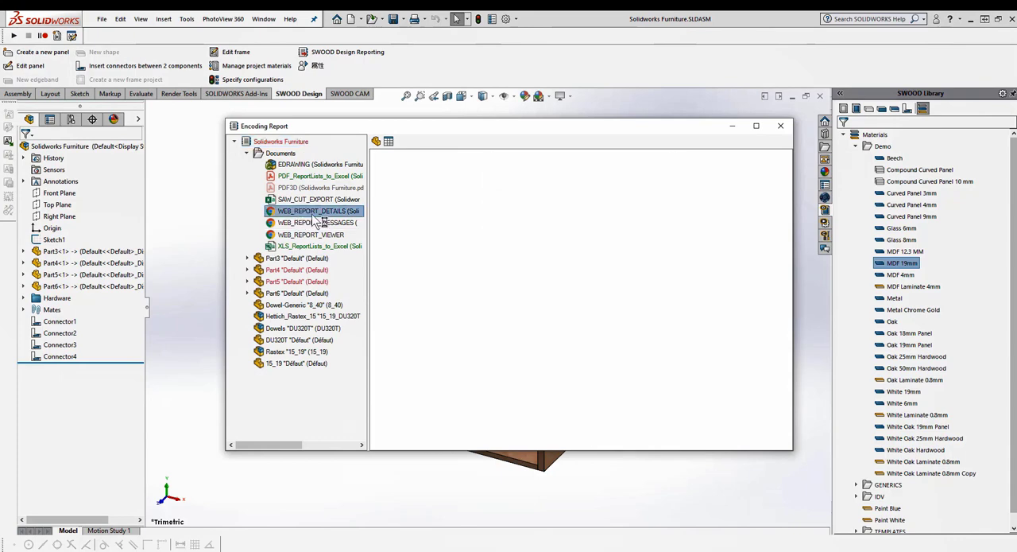
{"action": "left_click", "coordinate": [486, 194]}
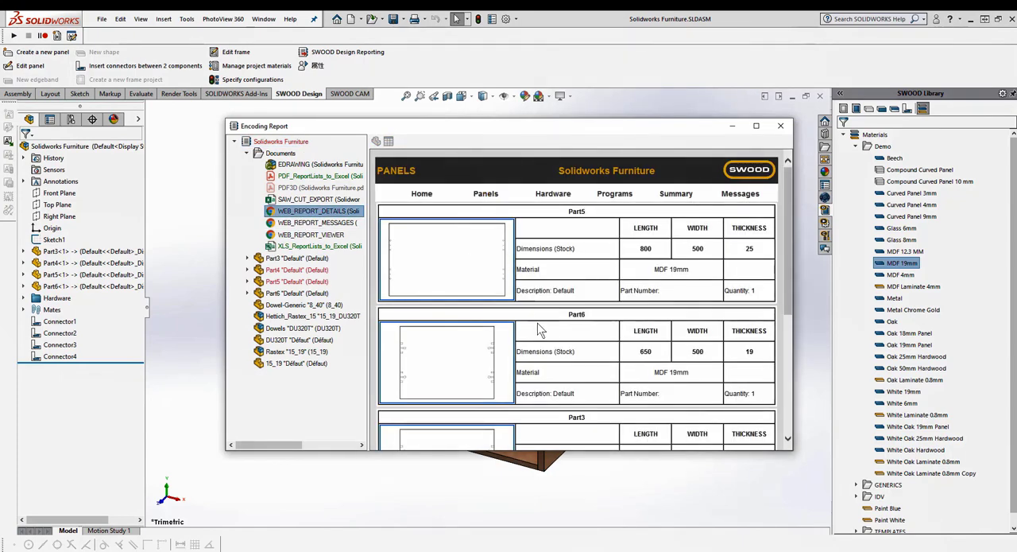
{"action": "scroll", "coordinate": [539, 325], "scroll_direction": "down", "scroll_amount": 5}
{"action": "scroll", "coordinate": [539, 332], "scroll_direction": "down", "scroll_amount": 2}
{"action": "scroll", "coordinate": [537, 330], "scroll_direction": "up", "scroll_amount": 7}
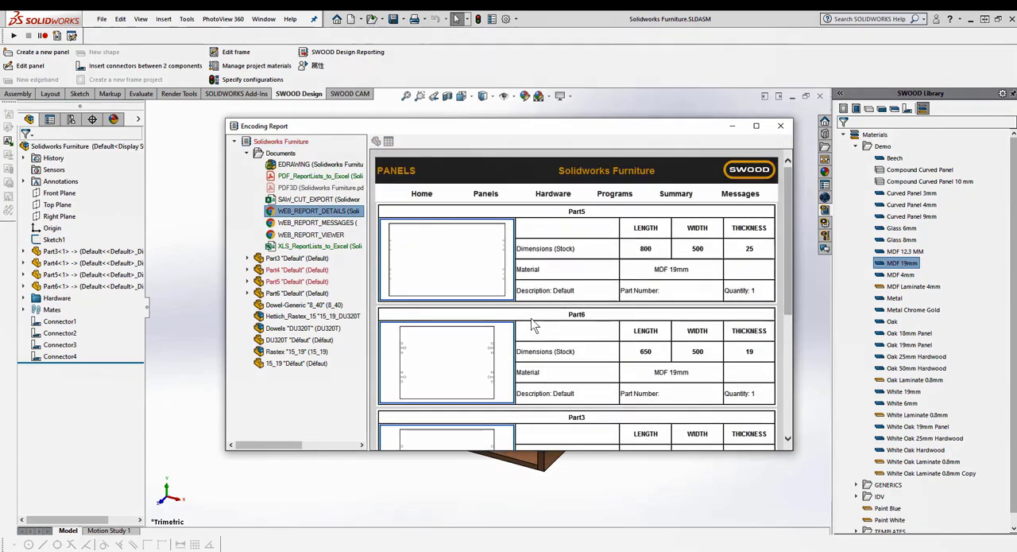
{"action": "left_click", "coordinate": [559, 193]}
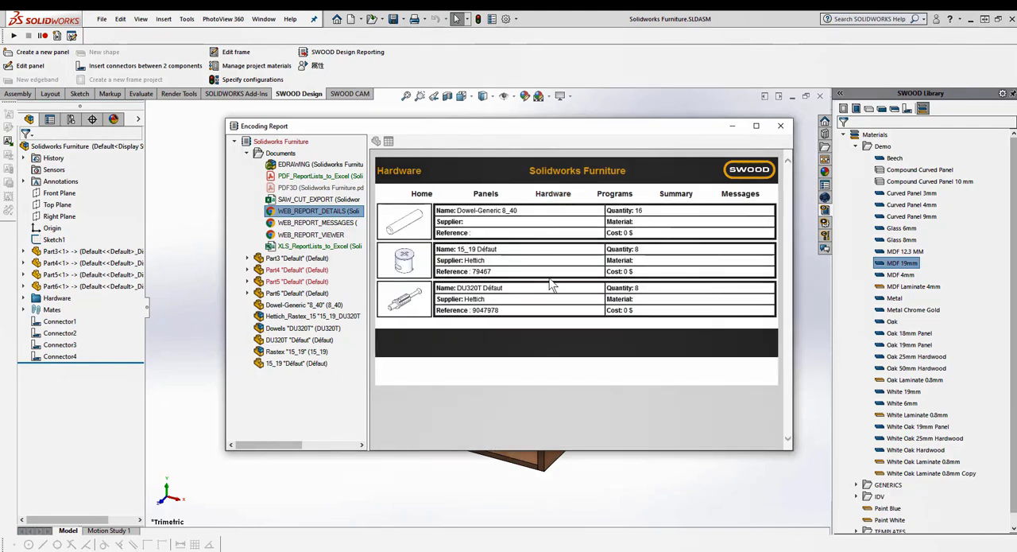
Review the project home page of the WEB_REPORT_DETAILS document
{"action": "left_click", "coordinate": [433, 199]}
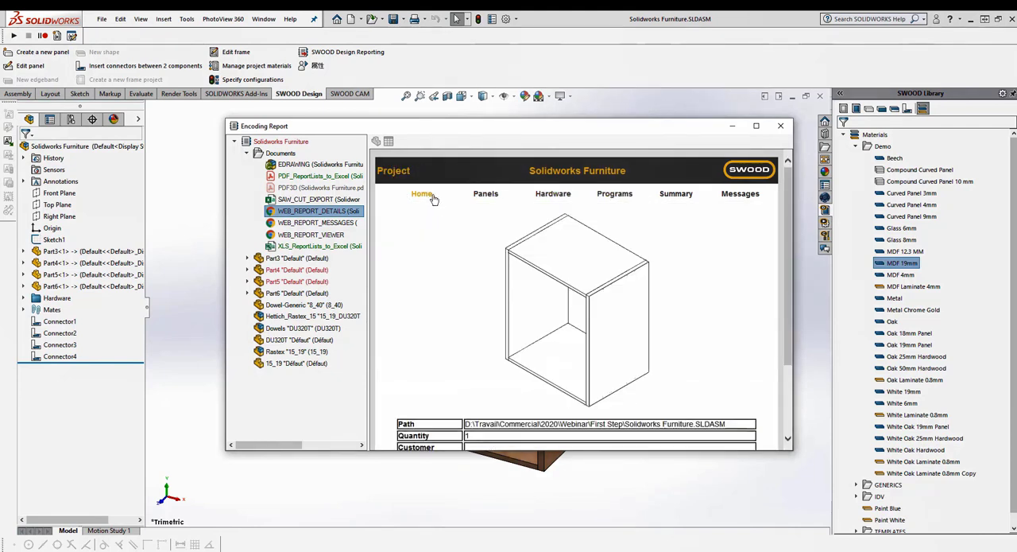
{"action": "scroll", "coordinate": [581, 318], "scroll_direction": "down", "scroll_amount": 2}
{"action": "scroll", "coordinate": [580, 318], "scroll_direction": "up", "scroll_amount": 2}
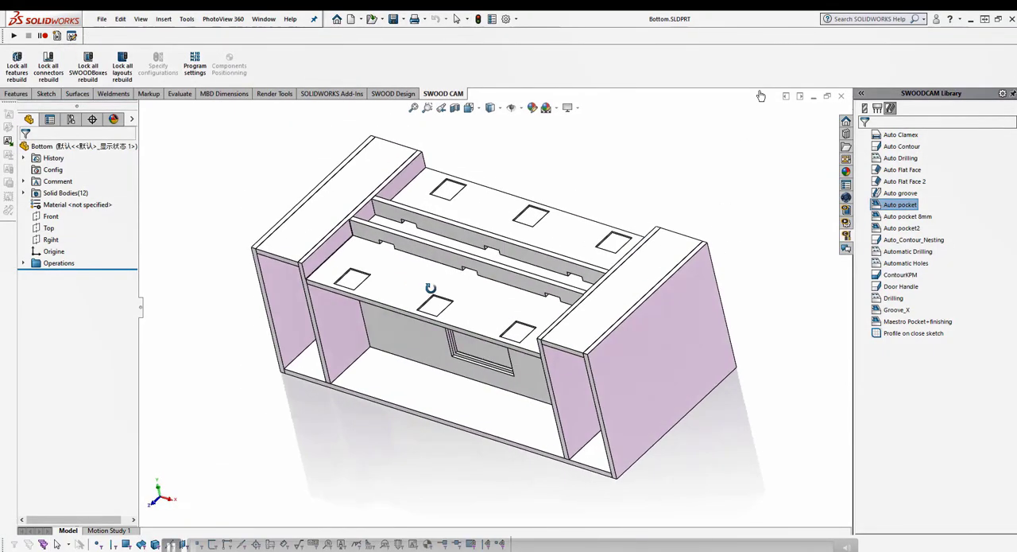
Start saving the Bottom part's solid bodies and include all twelve as separate part files
{"action": "key", "text": "ctrl+7"}
{"action": "left_click", "coordinate": [24, 193]}
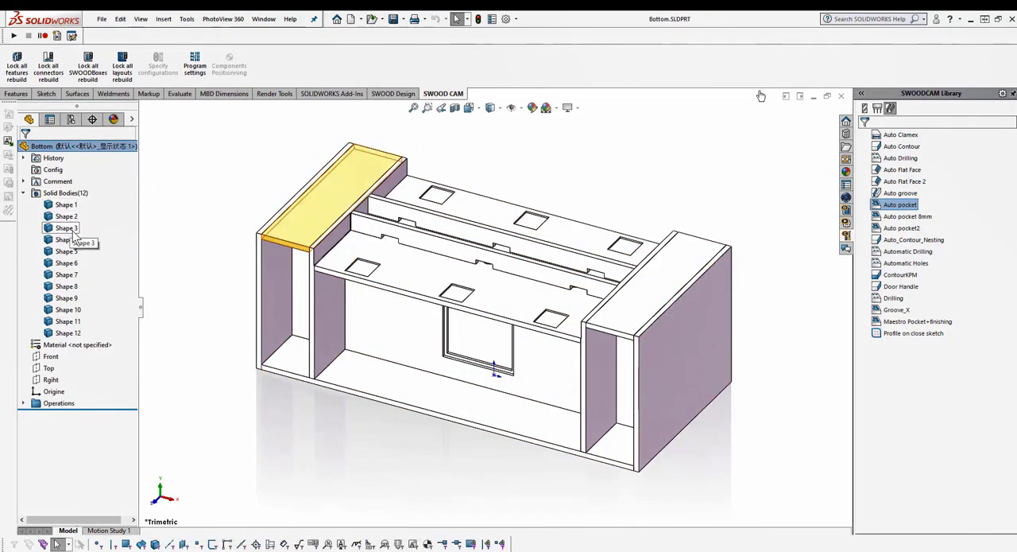
{"action": "right_click", "coordinate": [76, 193]}
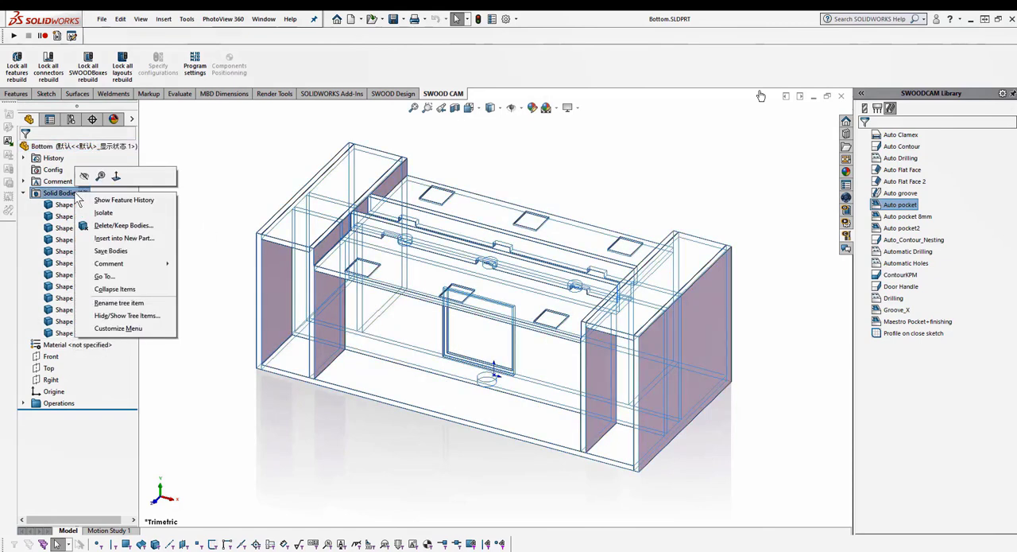
{"action": "left_click", "coordinate": [115, 250]}
{"action": "left_click", "coordinate": [72, 329]}
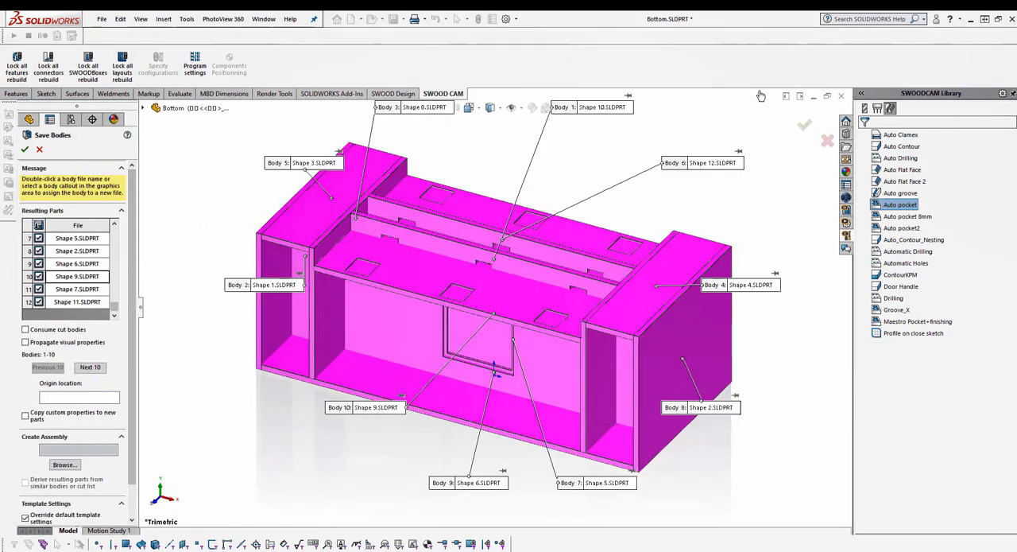
Set the split assembly to be created as Cabinet in the SWOODProjects2020 folder on the Z: drive
{"action": "left_click", "coordinate": [65, 464]}
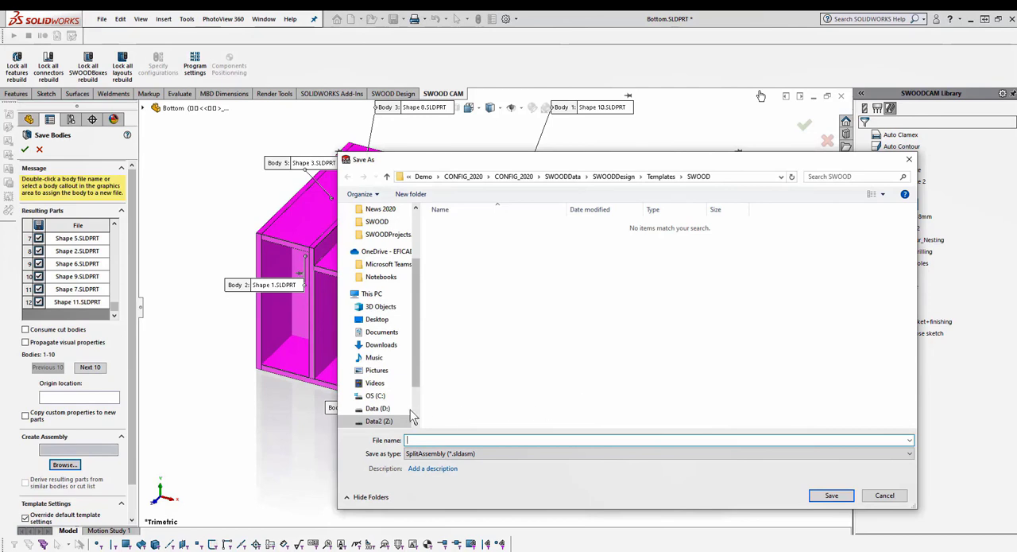
{"action": "left_click", "coordinate": [411, 420]}
{"action": "double_click", "coordinate": [477, 320]}
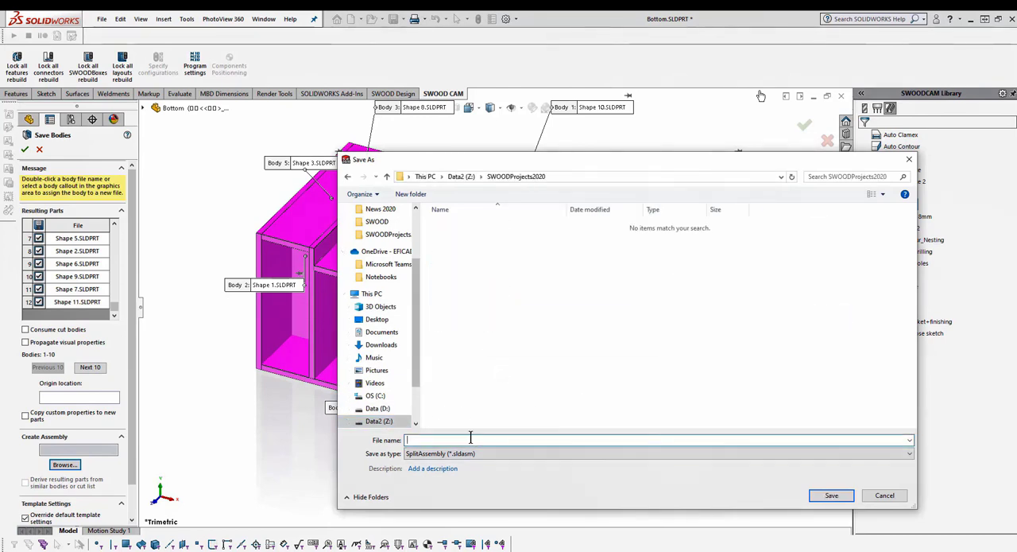
{"action": "left_click", "coordinate": [470, 439]}
{"action": "type", "text": "Cabinet"}
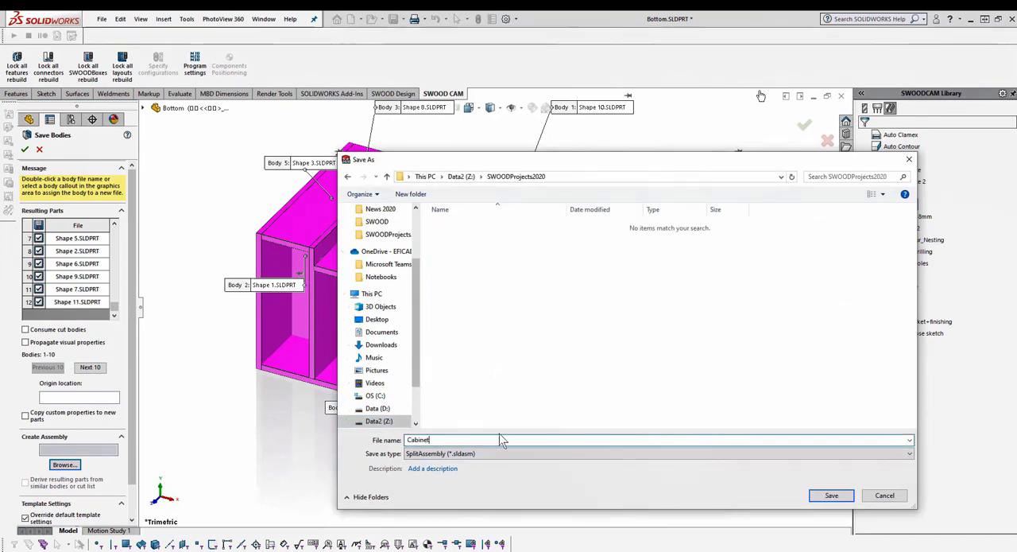
{"action": "left_click", "coordinate": [832, 496]}
Choose the SWOOD Auto Orientation template as the part template for the saved bodies
{"action": "scroll", "coordinate": [110, 408], "scroll_direction": "down", "scroll_amount": 3}
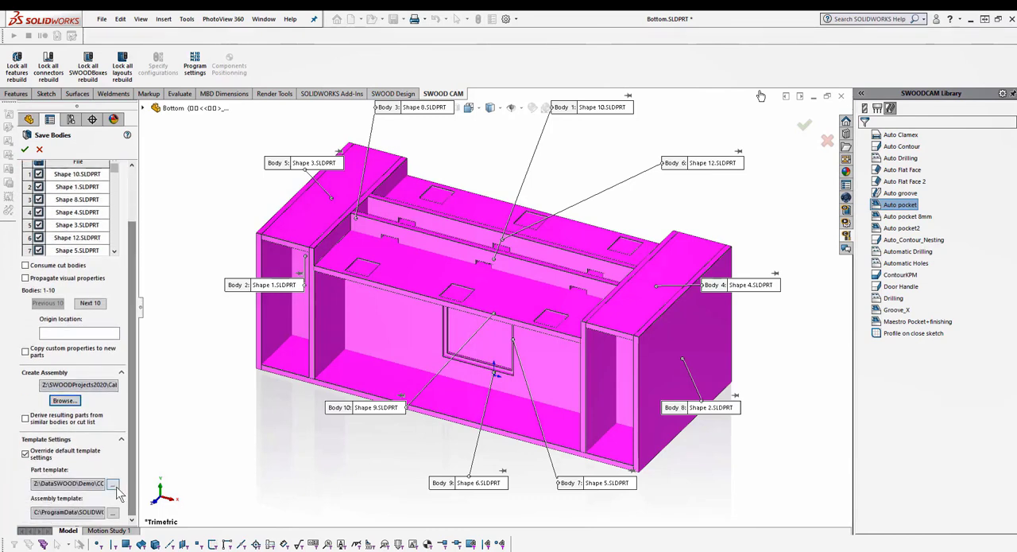
{"action": "left_click", "coordinate": [112, 483]}
{"action": "left_click", "coordinate": [343, 216]}
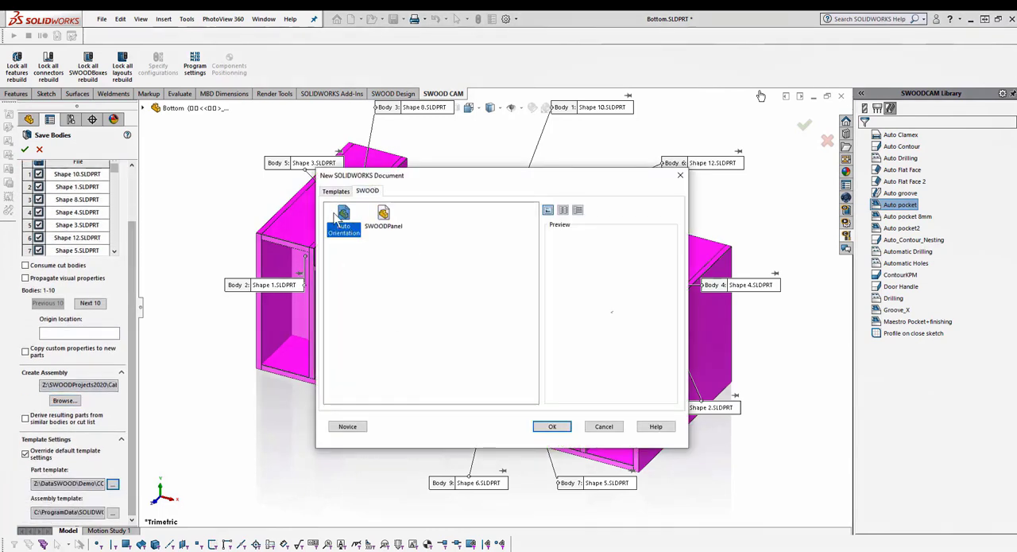
{"action": "left_click", "coordinate": [552, 427]}
{"action": "scroll", "coordinate": [133, 427], "scroll_direction": "up", "scroll_amount": 3}
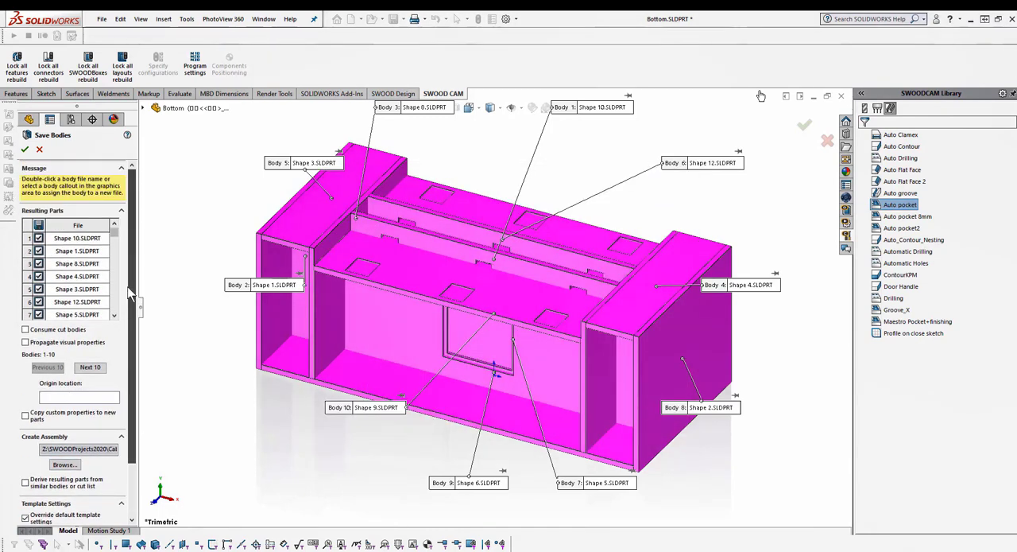
Create the body parts and assembly, changing the derived parts' units to the base part's units without being asked again
{"action": "left_click", "coordinate": [25, 150]}
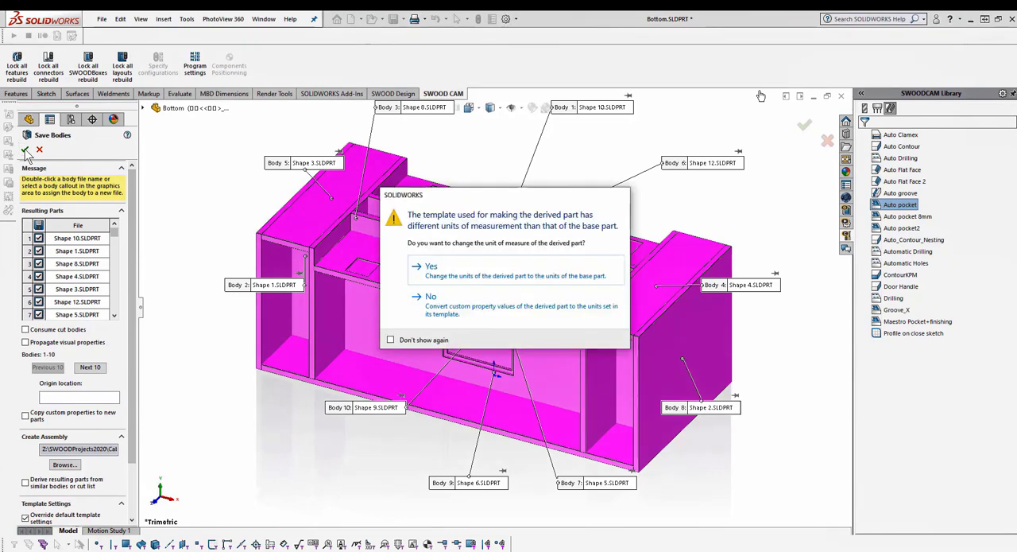
{"action": "left_click", "coordinate": [446, 272]}
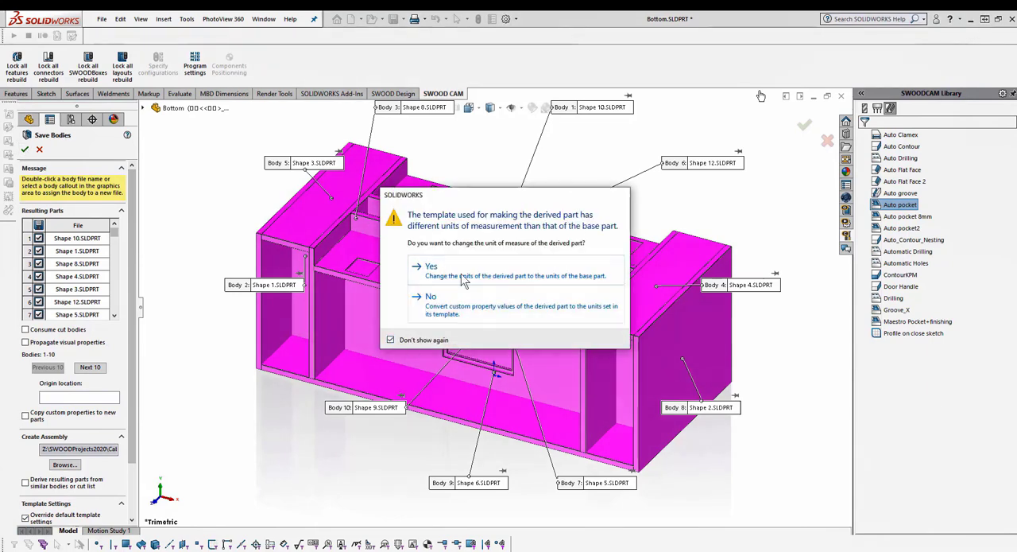
{"action": "left_click", "coordinate": [459, 276]}
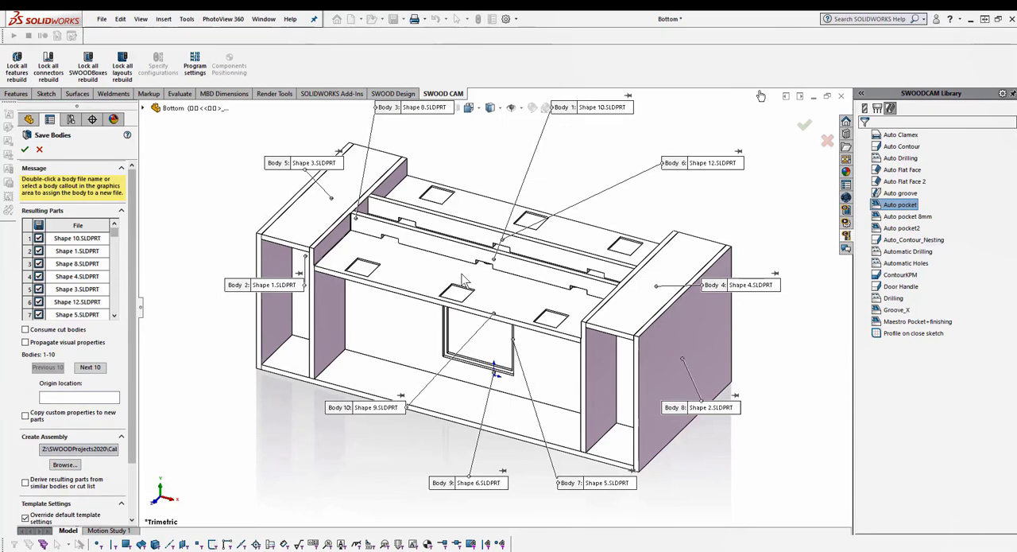
{"action": "left_click", "coordinate": [462, 274]}
{"action": "left_click", "coordinate": [467, 256]}
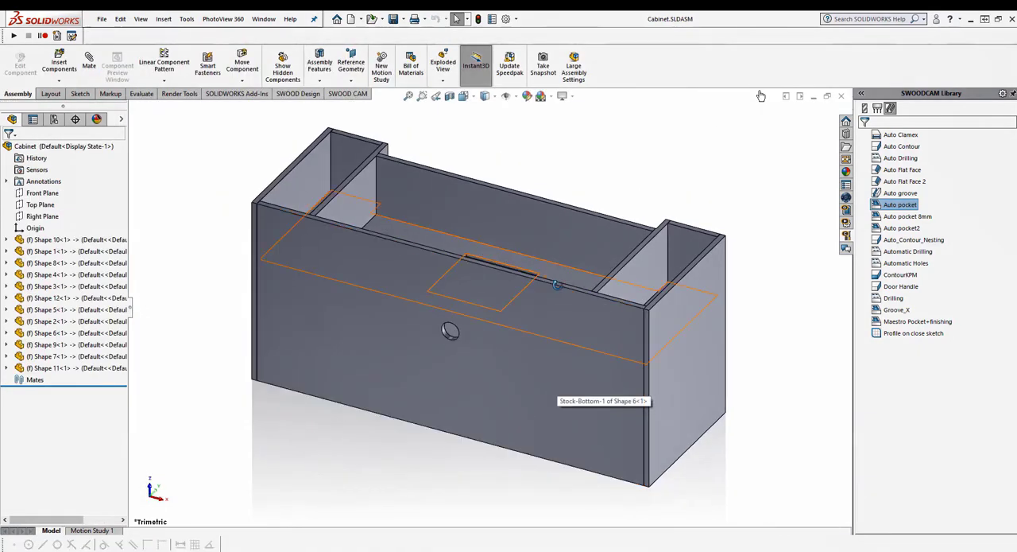
Inspect the Cabinet assembly and open its Shape 10 panel in position
{"action": "middle_click_drag", "start_coordinate": [450, 331], "coordinate": [527, 390]}
{"action": "left_click", "coordinate": [424, 276]}
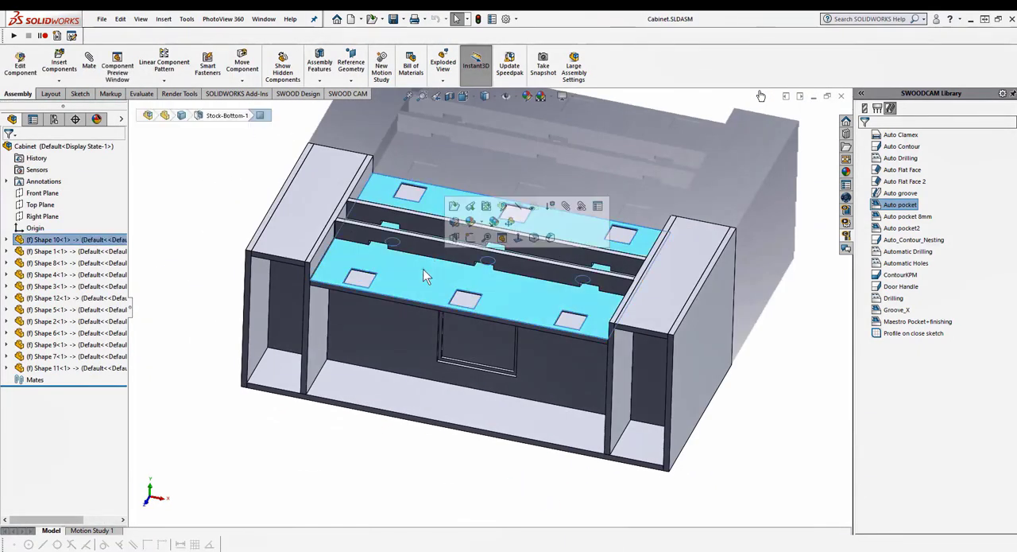
{"action": "left_click", "coordinate": [485, 221]}
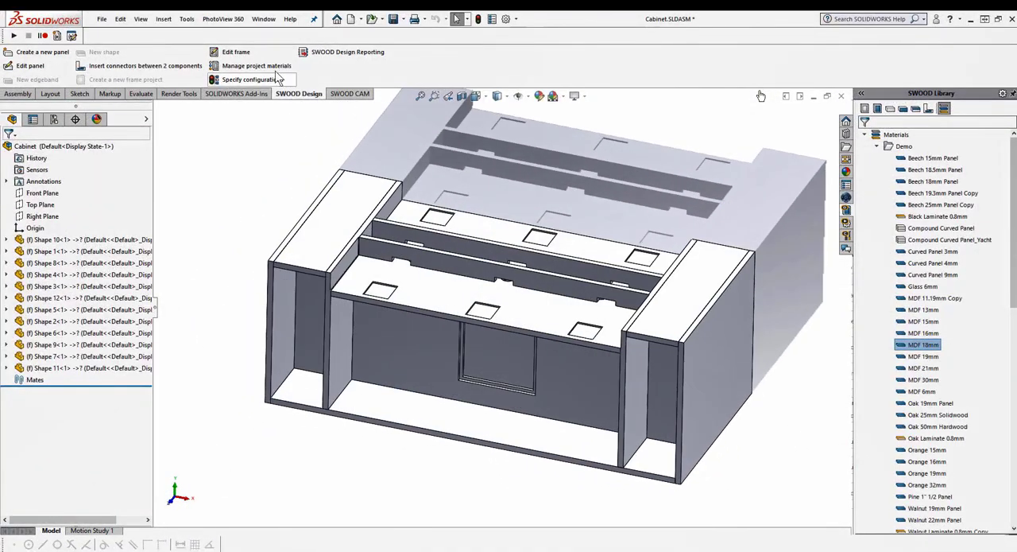
Assign the MDF 18mm project material to the pocketed shelf, the two notched rails, and the right compartment's top and outer side panels
{"action": "left_click", "coordinate": [258, 66]}
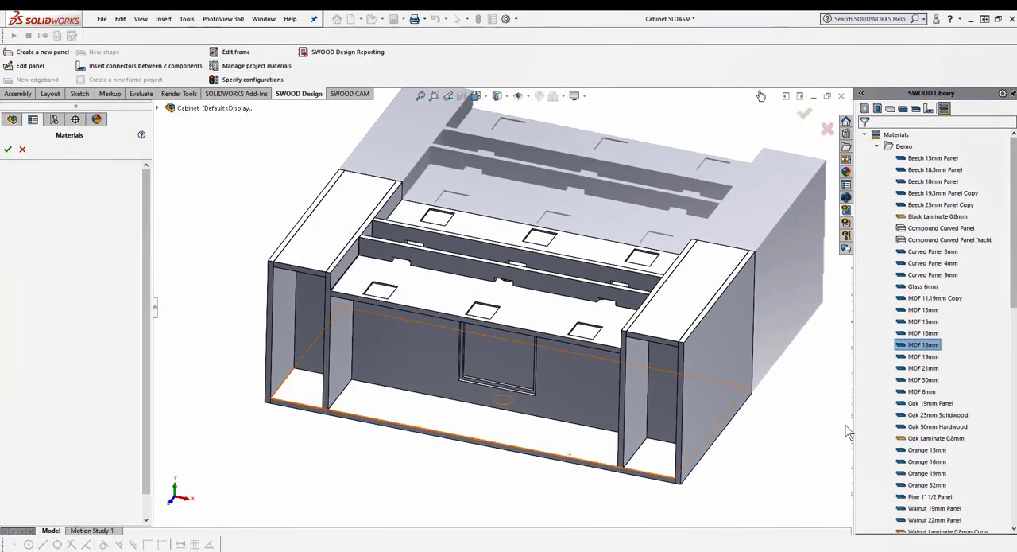
{"action": "left_click_drag", "start_coordinate": [922, 347], "coordinate": [543, 338]}
{"action": "left_click", "coordinate": [543, 338]}
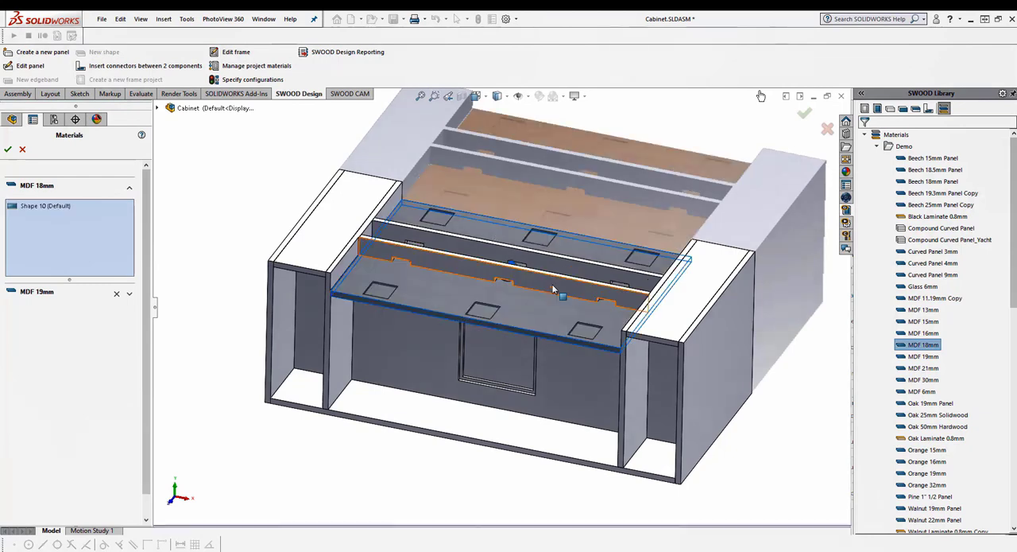
{"action": "left_click", "coordinate": [559, 290]}
{"action": "left_click", "coordinate": [565, 271]}
{"action": "left_click", "coordinate": [681, 292]}
{"action": "left_click", "coordinate": [729, 387]}
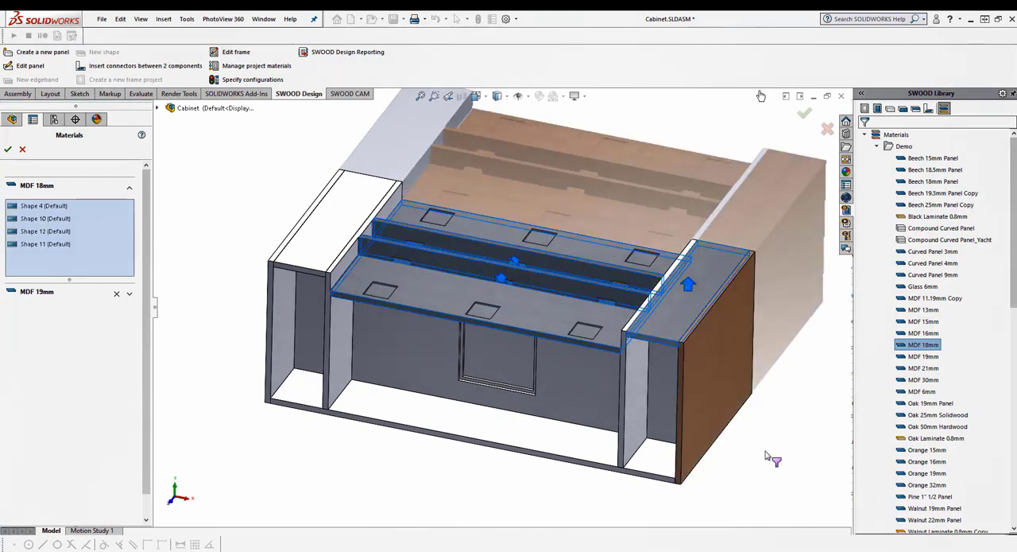
Add the remaining partition, back, bottom and left compartment panels to MDF 18mm and apply the project materials
{"action": "left_click", "coordinate": [641, 416]}
{"action": "left_click", "coordinate": [665, 407]}
{"action": "left_click", "coordinate": [670, 458]}
{"action": "left_click", "coordinate": [345, 353]}
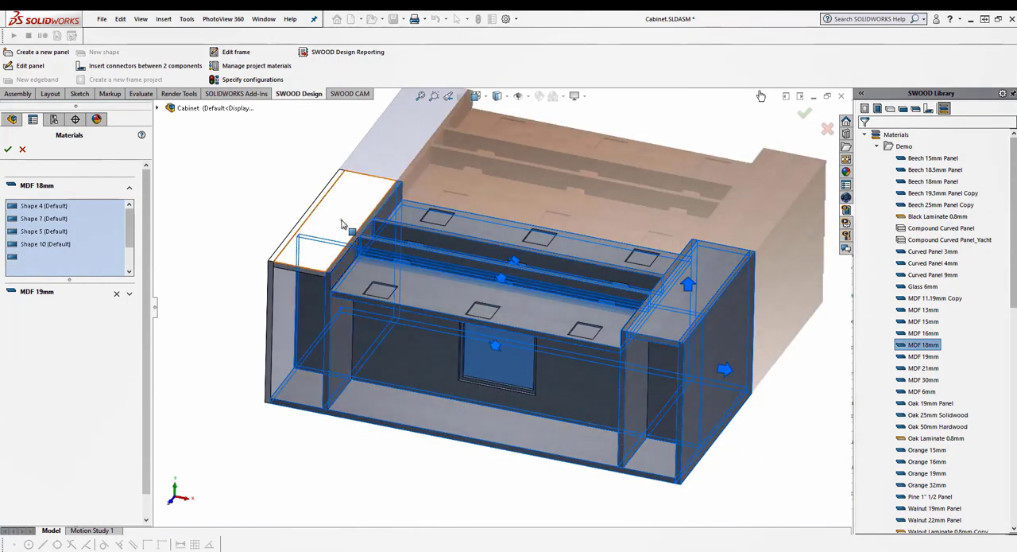
{"action": "left_click", "coordinate": [345, 226]}
{"action": "left_click", "coordinate": [291, 315]}
{"action": "left_click", "coordinate": [517, 365]}
{"action": "middle_click_drag", "start_coordinate": [535, 473], "coordinate": [482, 472]}
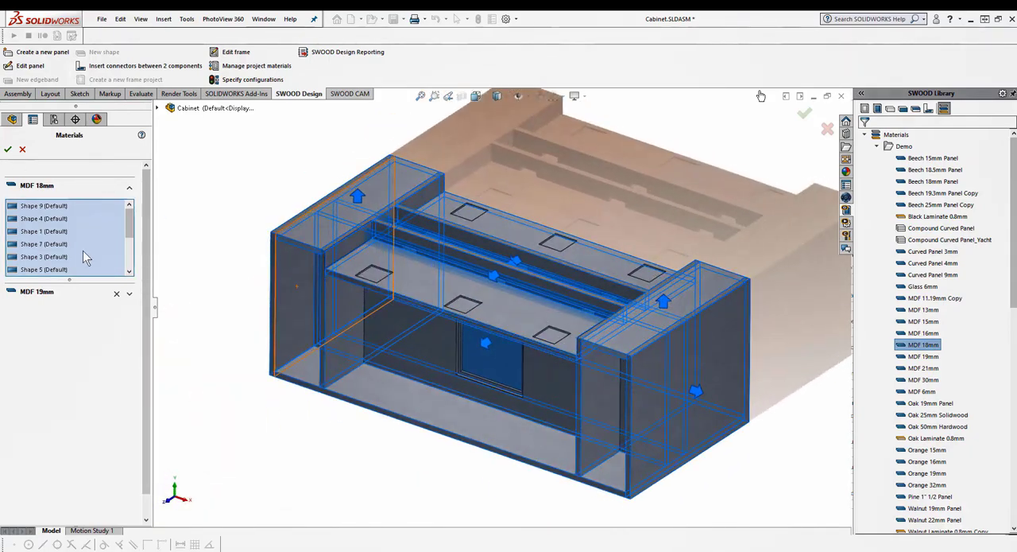
{"action": "left_click", "coordinate": [8, 150]}
Run the Auto Orientation algorithm on all Cabinet panels in Panels Mgr and apply the orientations
{"action": "left_click", "coordinate": [185, 23]}
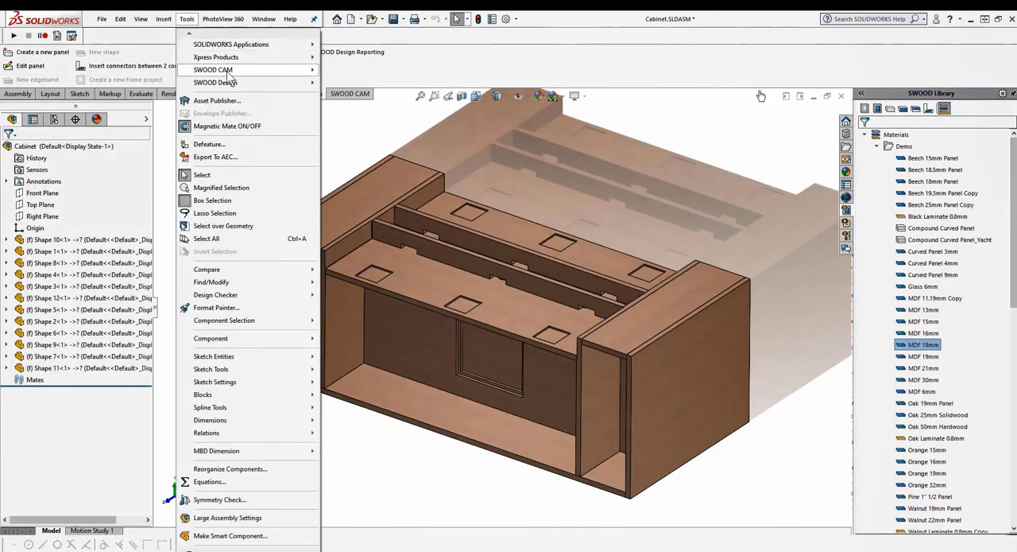
{"action": "mouse_move", "coordinate": [231, 83]}
{"action": "left_click", "coordinate": [353, 186]}
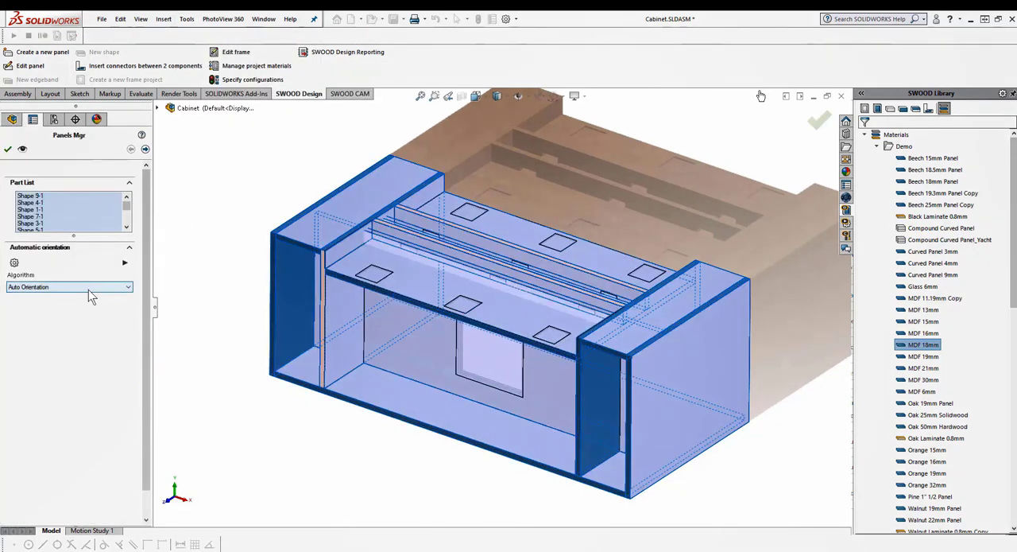
{"action": "left_click", "coordinate": [124, 263]}
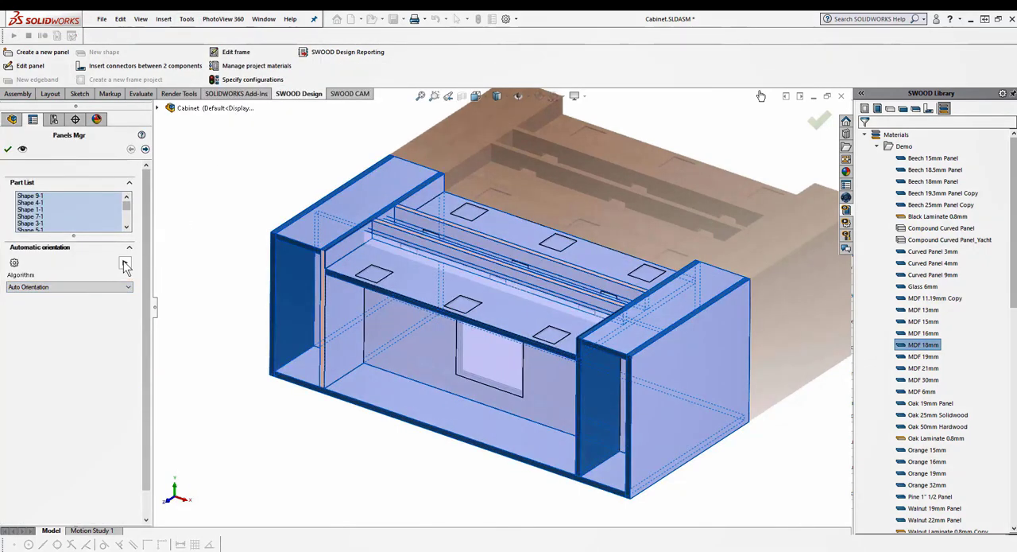
{"action": "left_click", "coordinate": [145, 150]}
{"action": "left_click", "coordinate": [144, 150]}
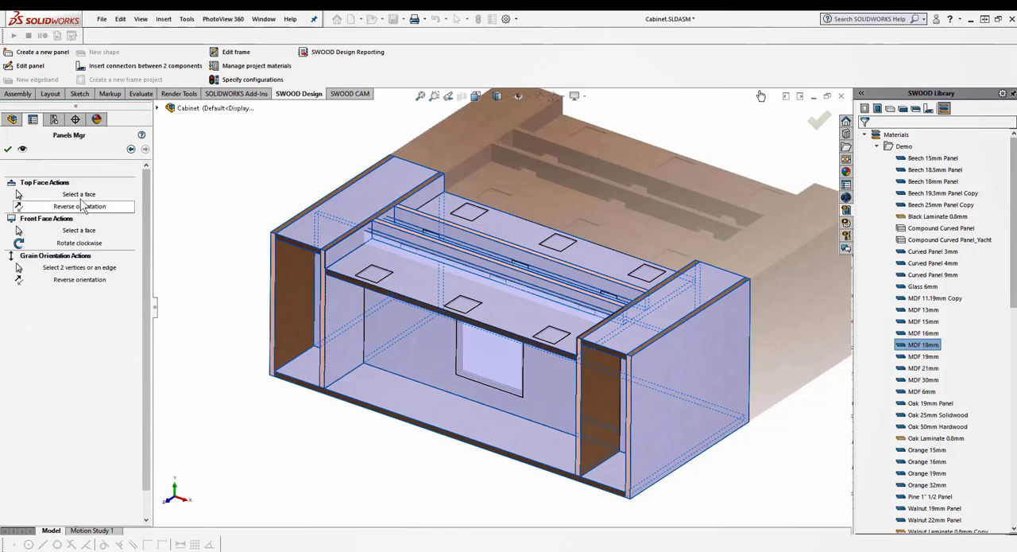
{"action": "left_click", "coordinate": [8, 150]}
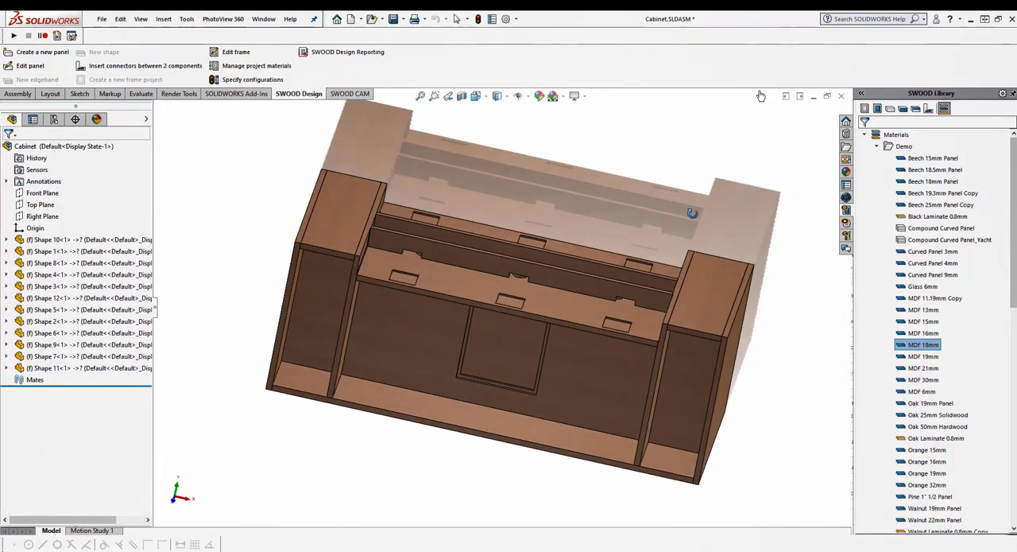
Save the Cabinet assembly with its modified documents and open a new SWOOD CAM nesting project from it
{"action": "left_click", "coordinate": [393, 21]}
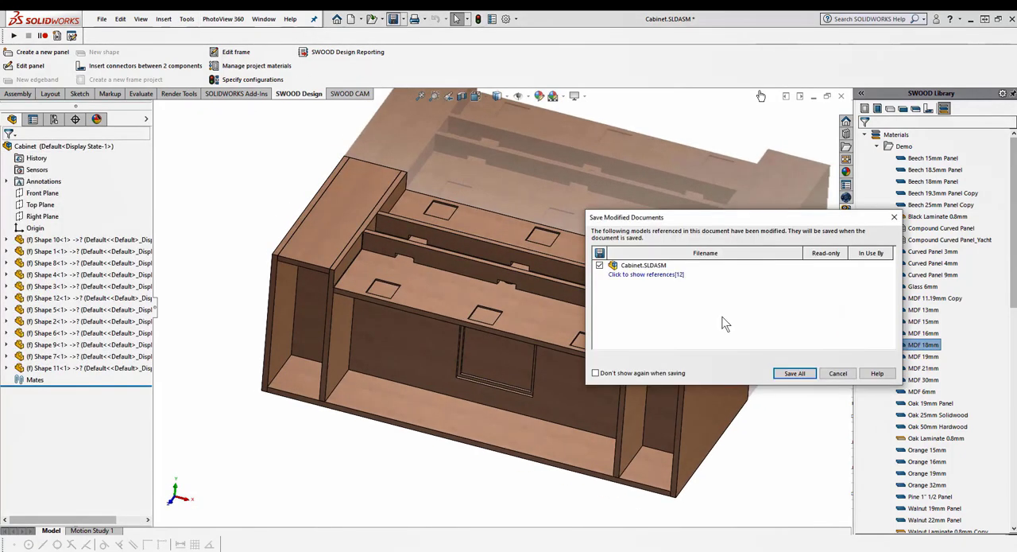
{"action": "left_click", "coordinate": [792, 373]}
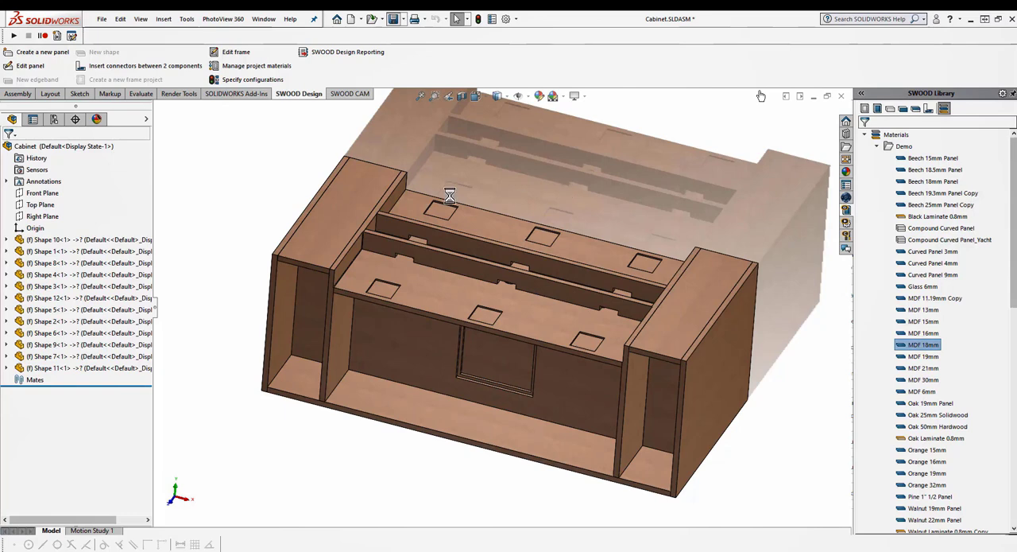
{"action": "left_click", "coordinate": [185, 19]}
{"action": "mouse_move", "coordinate": [223, 67]}
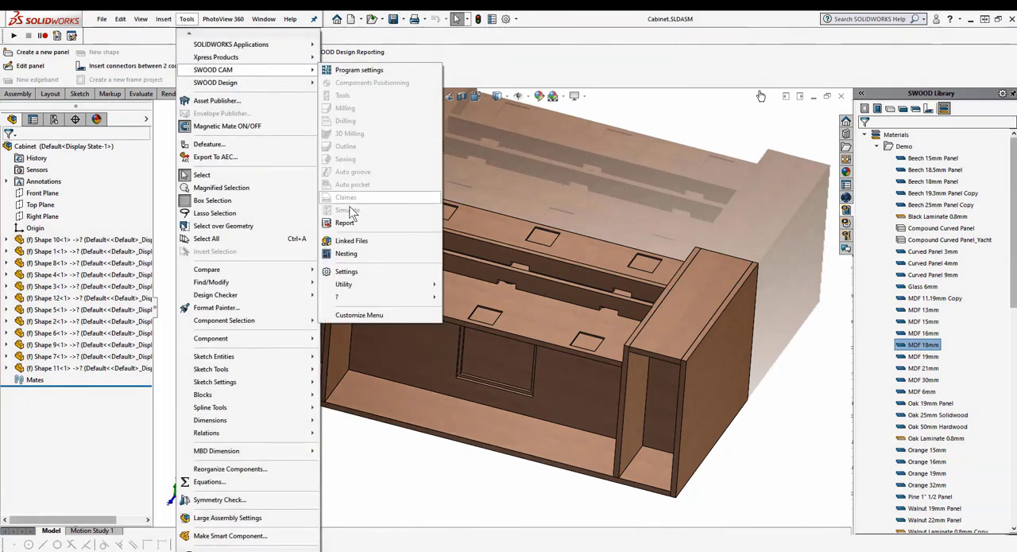
{"action": "left_click", "coordinate": [359, 254]}
{"action": "left_click", "coordinate": [638, 327]}
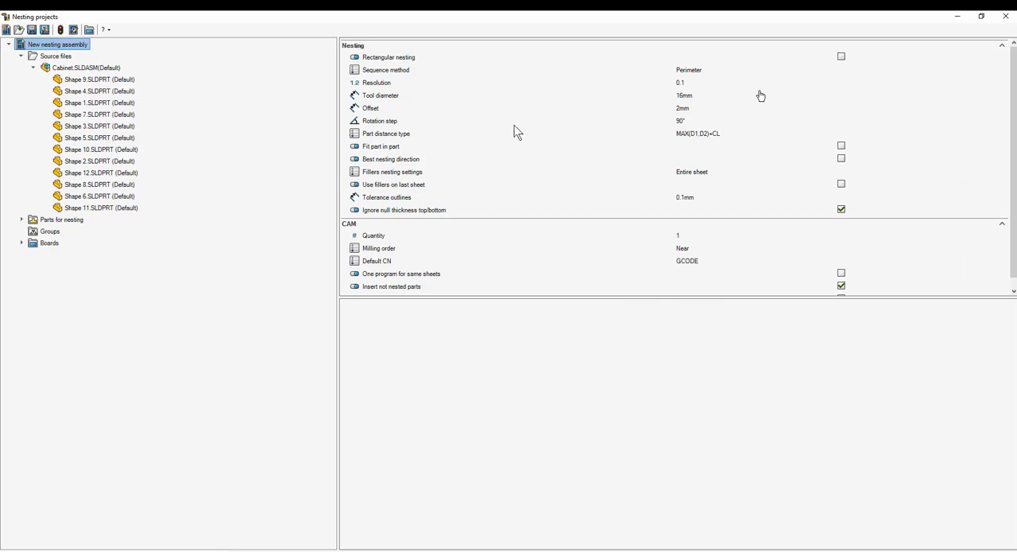
Check the Cabinet source parts from Shape 9 to Shape 11 and calculate the nesting
{"action": "left_click", "coordinate": [85, 80]}
{"action": "left_click", "coordinate": [98, 208]}
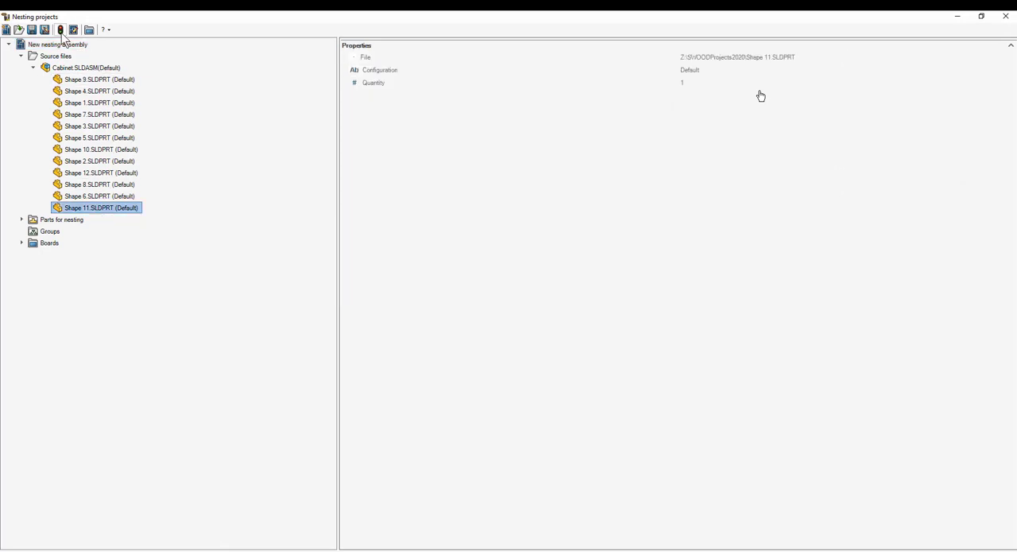
{"action": "left_click", "coordinate": [61, 30]}
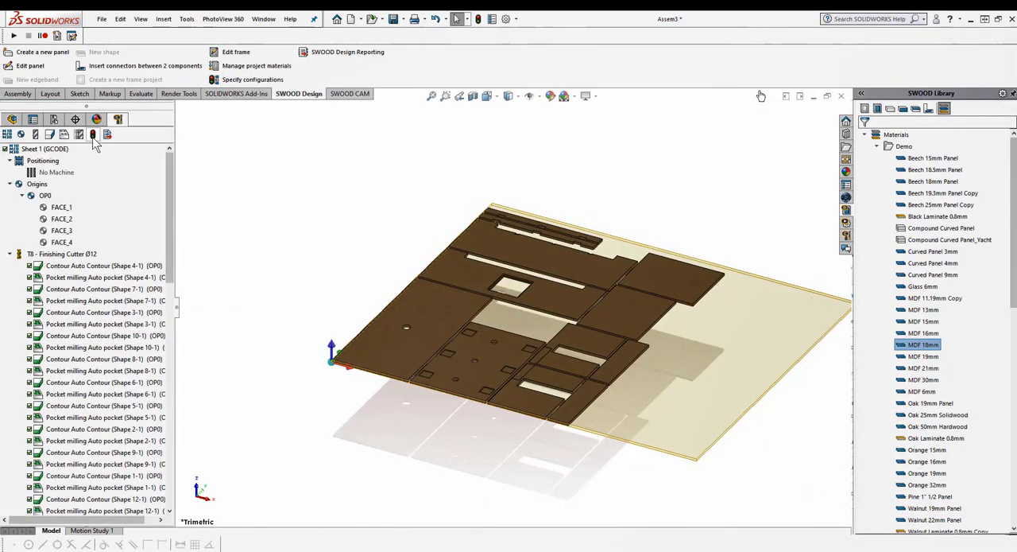
Simulate the machining of nested Sheet 1 and advance the simulation close to its end
{"action": "left_click", "coordinate": [81, 135]}
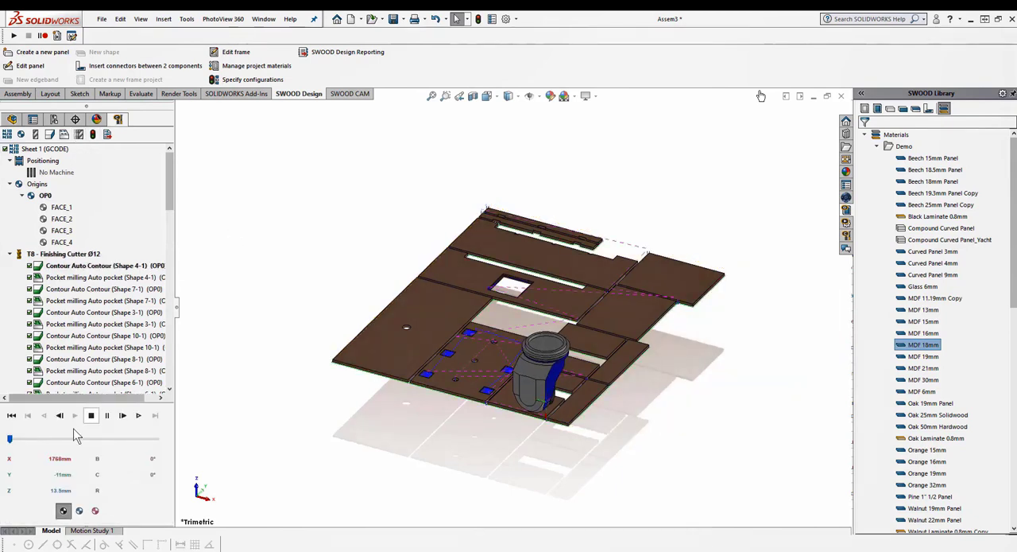
{"action": "left_click_drag", "start_coordinate": [132, 436], "coordinate": [136, 438]}
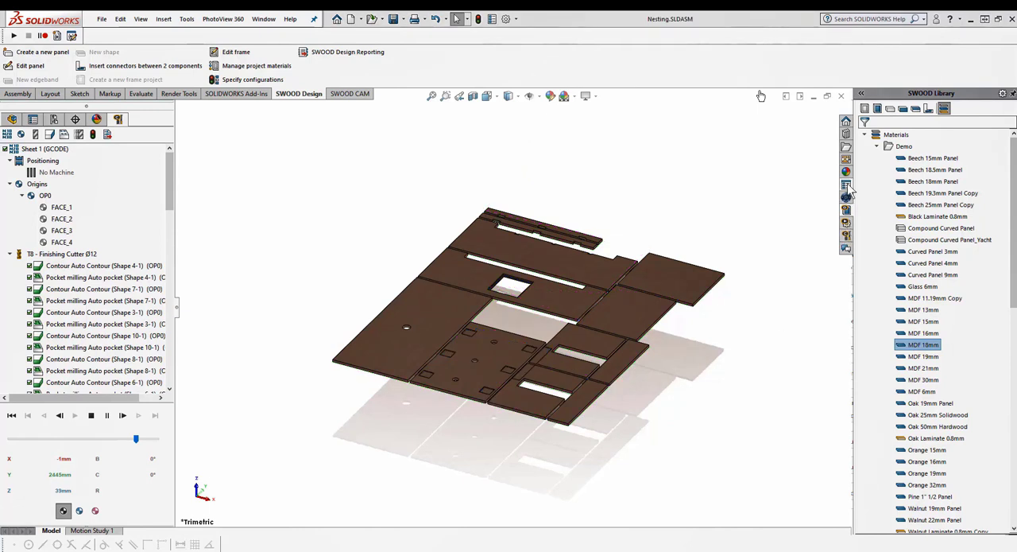
Set the nesting assembly's SWOOD object type to PRODUCT in its custom properties and apply the change
{"action": "left_click", "coordinate": [847, 185]}
{"action": "left_click", "coordinate": [887, 196]}
{"action": "left_click", "coordinate": [894, 207]}
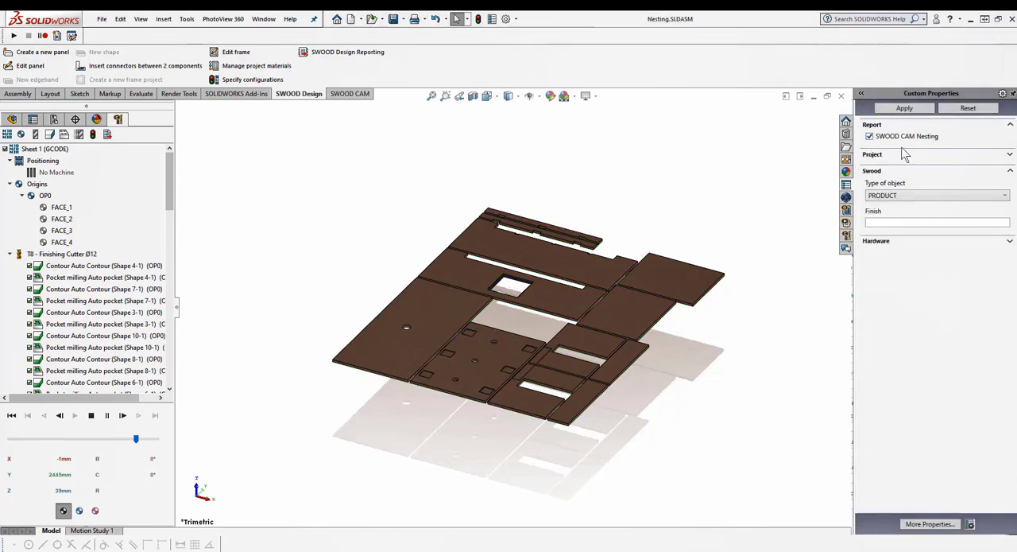
{"action": "left_click", "coordinate": [902, 109]}
Generate the SWOOD Design report for the nesting assembly and open its WEB_REPORT_PROGRAMS document in the browser
{"action": "left_click", "coordinate": [341, 54]}
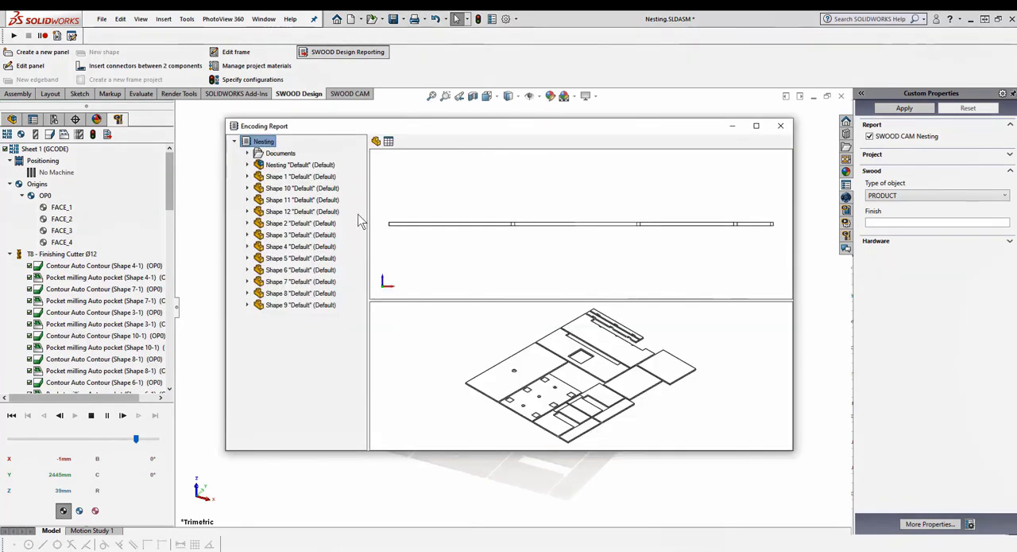
{"action": "left_click", "coordinate": [247, 153]}
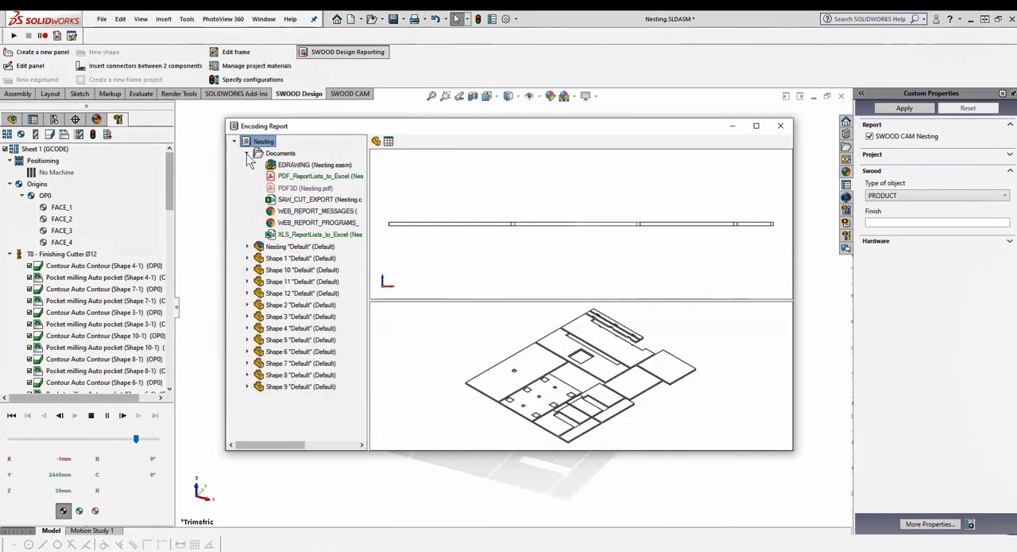
{"action": "left_click", "coordinate": [317, 223]}
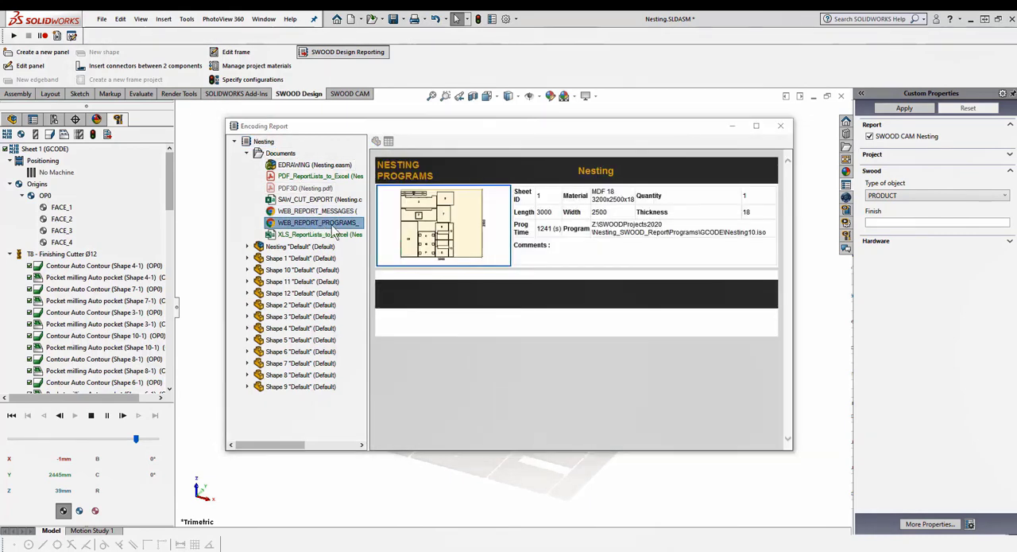
{"action": "double_click", "coordinate": [331, 226]}
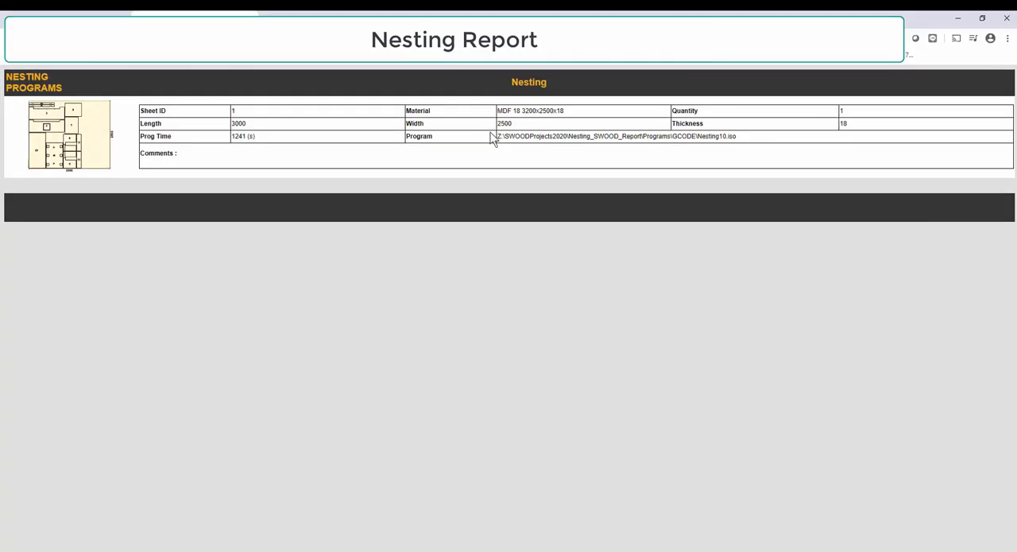
Examine the nested sheet's layout, tool and part details in the report, and its linked Nesting10.iso G-code program
{"action": "left_click", "coordinate": [87, 132]}
{"action": "scroll", "coordinate": [518, 282], "scroll_direction": "down", "scroll_amount": 3}
{"action": "scroll", "coordinate": [507, 237], "scroll_direction": "up", "scroll_amount": 2}
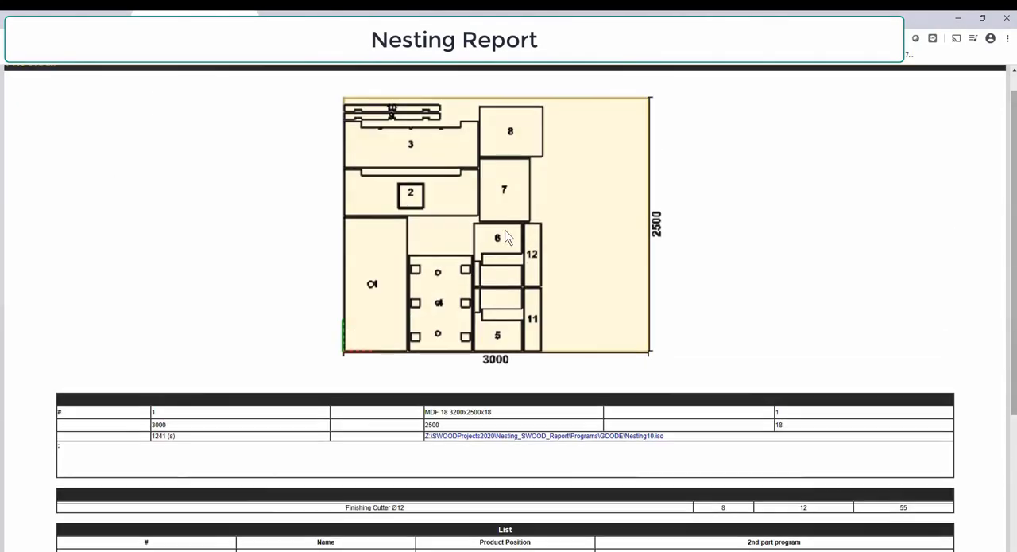
{"action": "left_click", "coordinate": [525, 437]}
{"action": "scroll", "coordinate": [397, 278], "scroll_direction": "down", "scroll_amount": 2}
{"action": "scroll", "coordinate": [388, 272], "scroll_direction": "up", "scroll_amount": 2}
{"action": "key", "text": "alt+Left"}
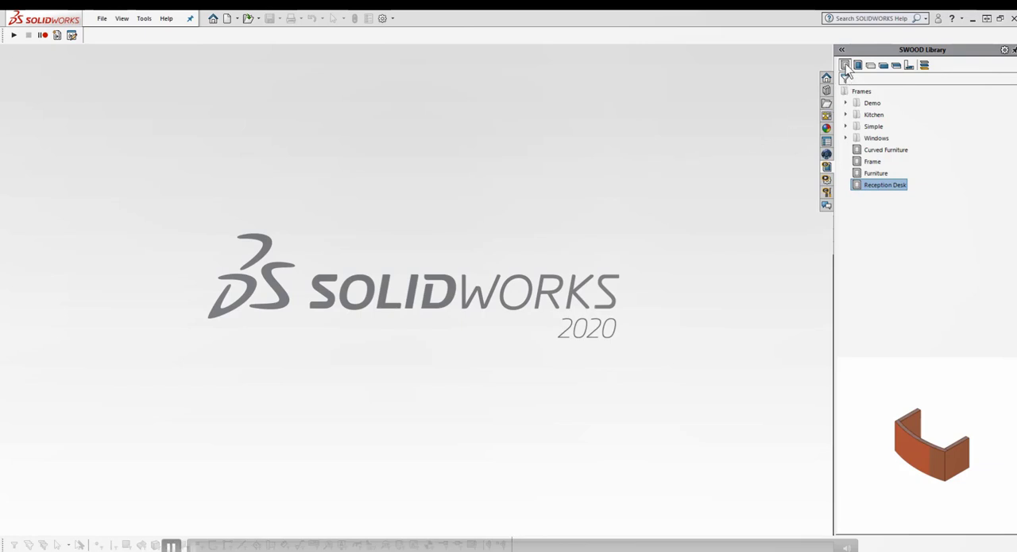
Preview the Frame, Furniture and Reception Desk frames and the back, divider, handle and glass-shelf SWOODBoxes in the SWOOD Library
{"action": "left_click", "coordinate": [873, 163]}
{"action": "left_click", "coordinate": [877, 174]}
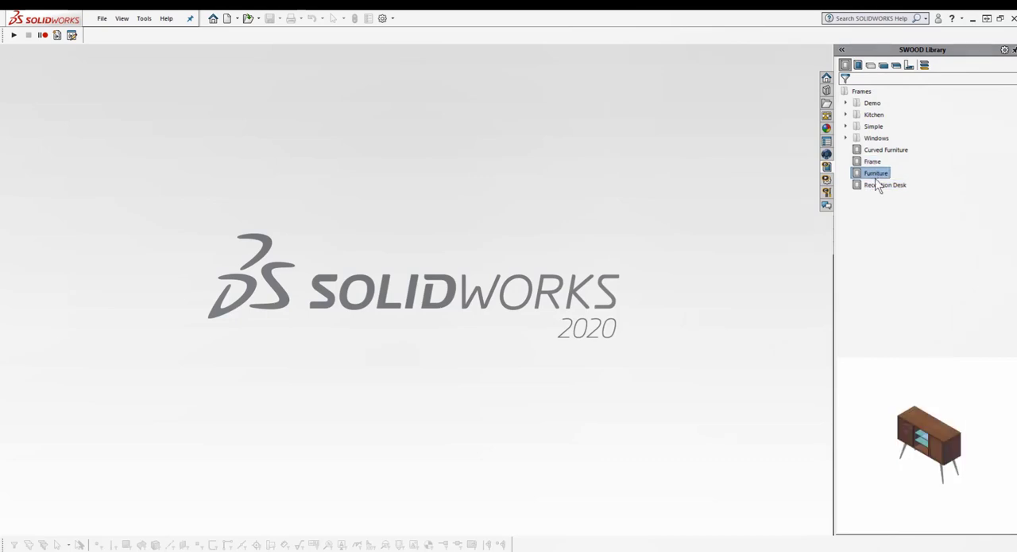
{"action": "left_click", "coordinate": [876, 186]}
{"action": "left_click", "coordinate": [857, 64]}
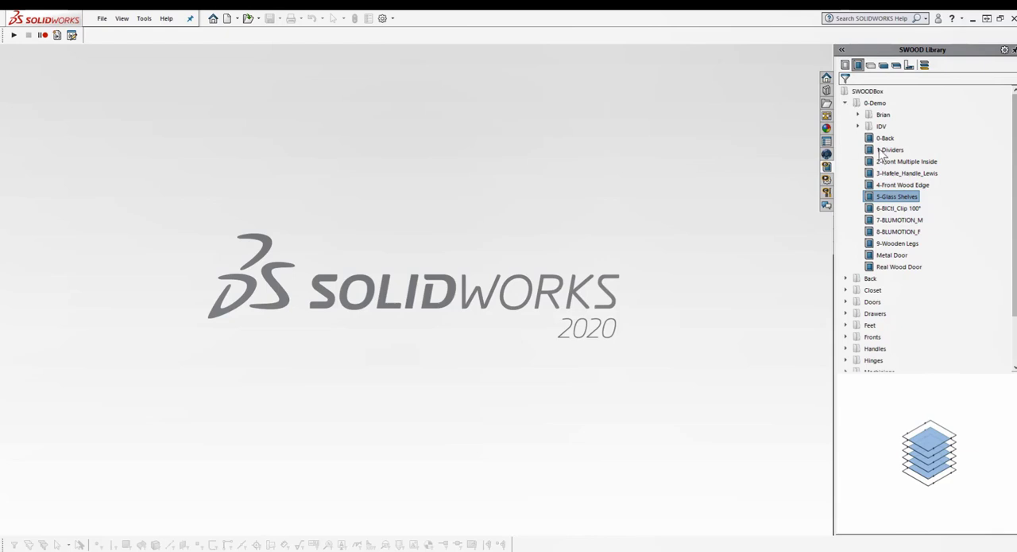
{"action": "left_click", "coordinate": [889, 150]}
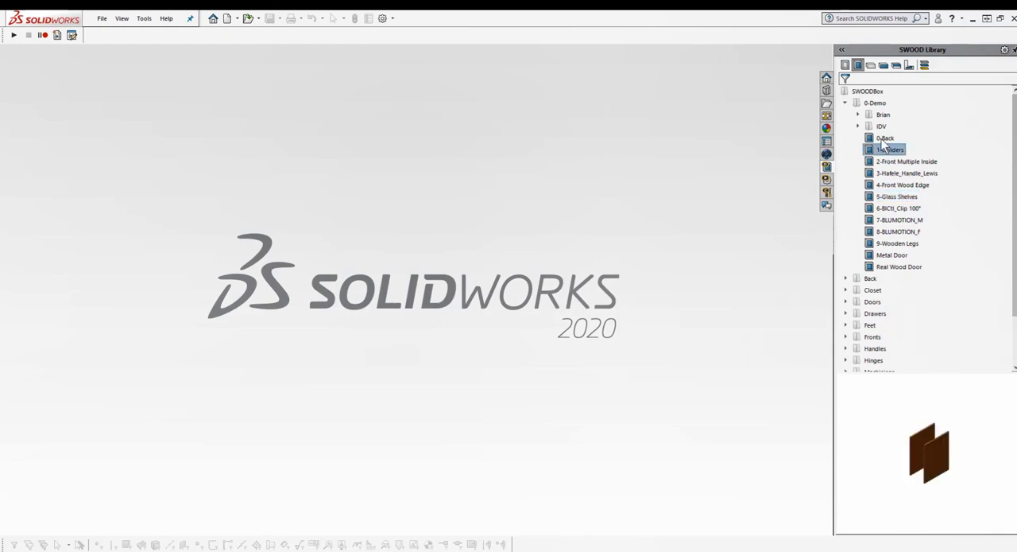
{"action": "left_click", "coordinate": [884, 139]}
{"action": "left_click", "coordinate": [898, 174]}
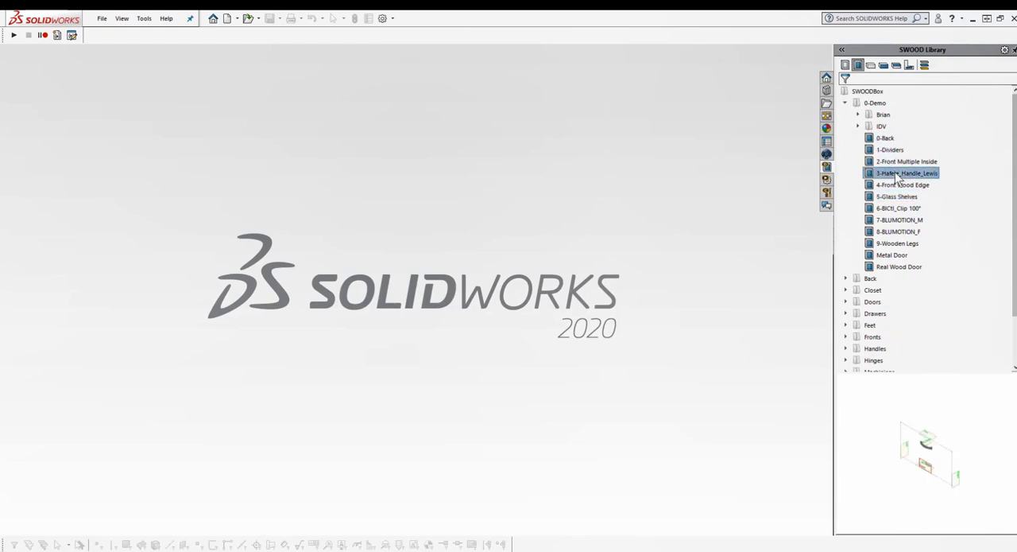
{"action": "left_click", "coordinate": [902, 199]}
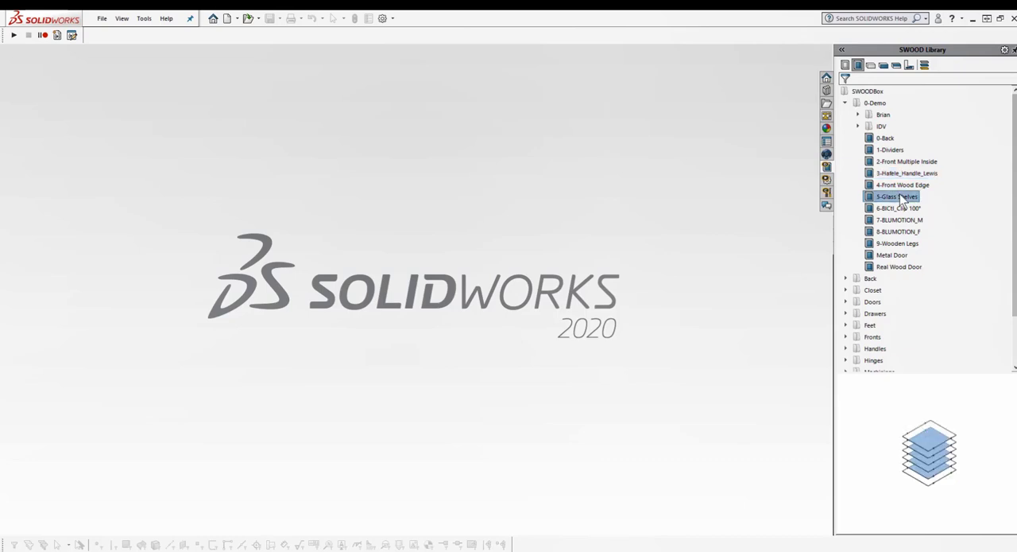
Open the library panel Oak Generic 19 with machining, review its SWOOD CAM machining operations and close it
{"action": "left_click", "coordinate": [870, 67]}
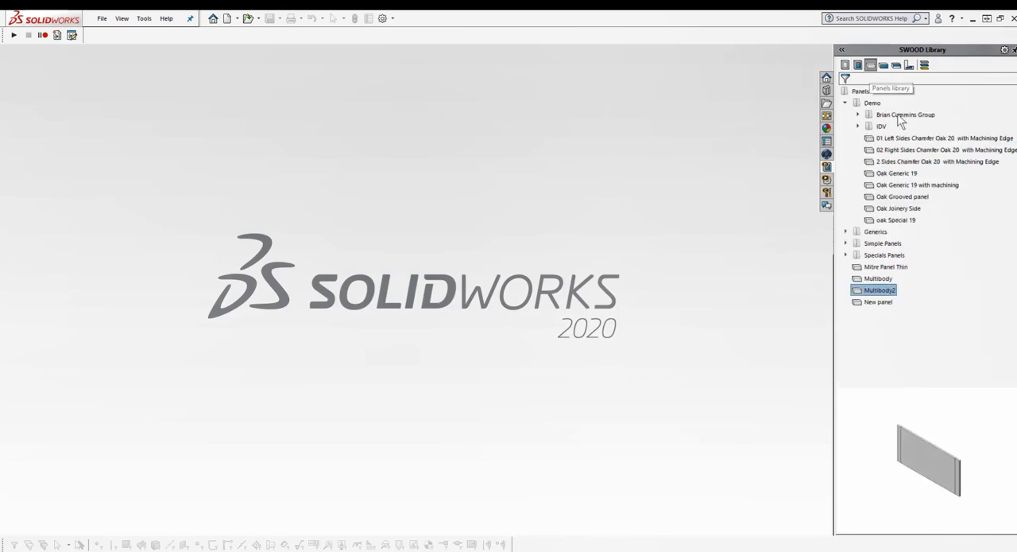
{"action": "left_click", "coordinate": [903, 186]}
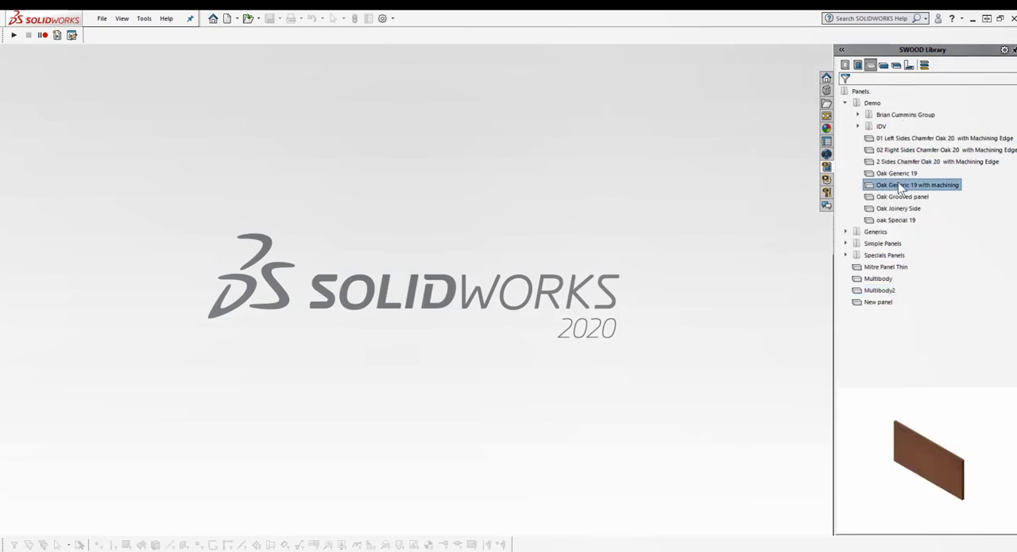
{"action": "right_click", "coordinate": [896, 184]}
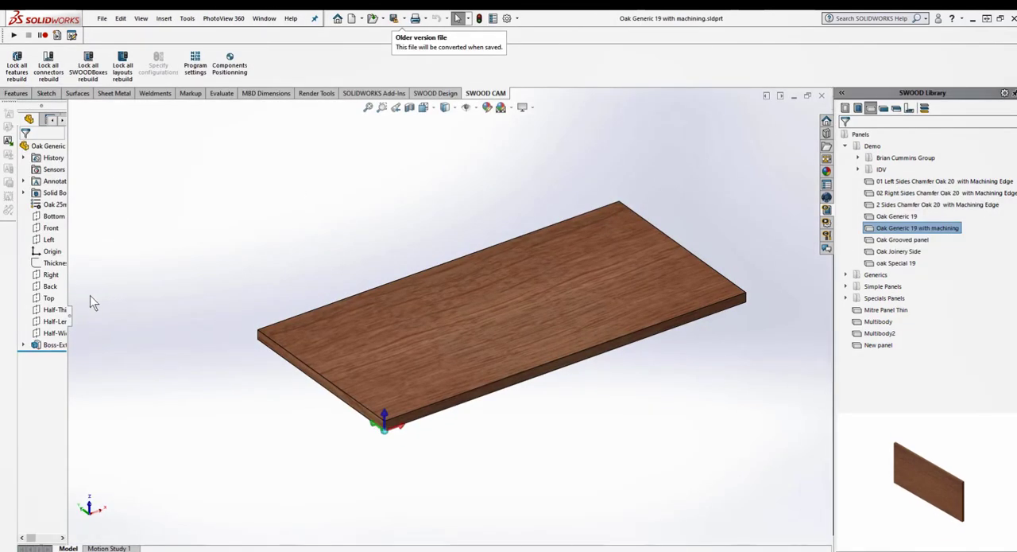
{"action": "left_click_drag", "start_coordinate": [69, 318], "coordinate": [163, 315]}
{"action": "left_click", "coordinate": [136, 119]}
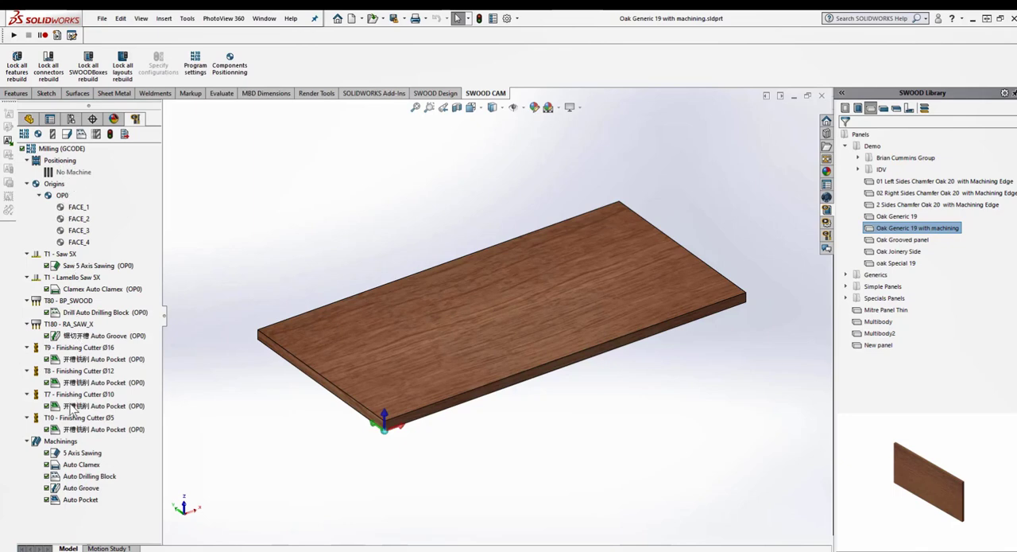
{"action": "left_click", "coordinate": [822, 95]}
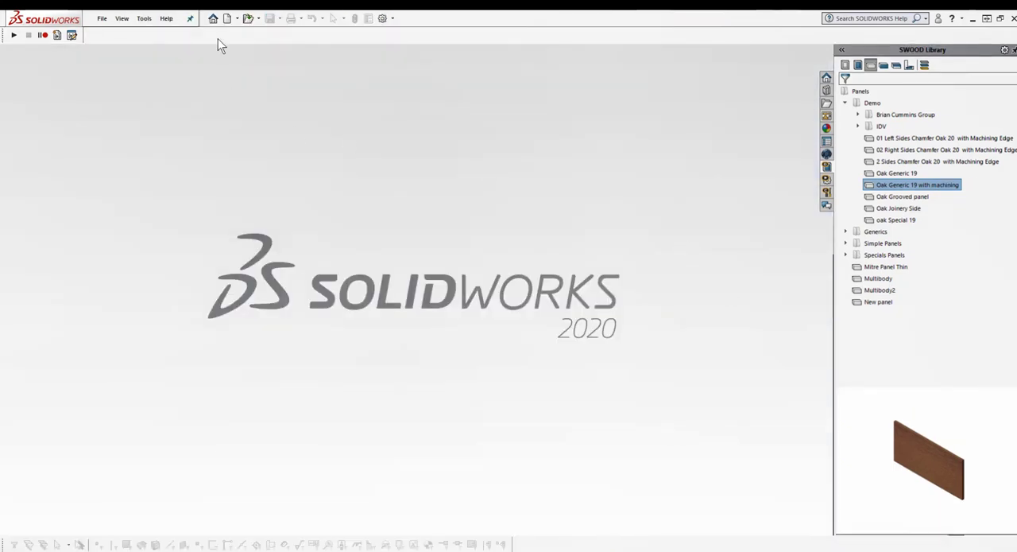
Create a new assembly from the SWOOD frame template without inserting a component, and save it as Furniture
{"action": "left_click", "coordinate": [228, 19]}
{"action": "left_click", "coordinate": [395, 194]}
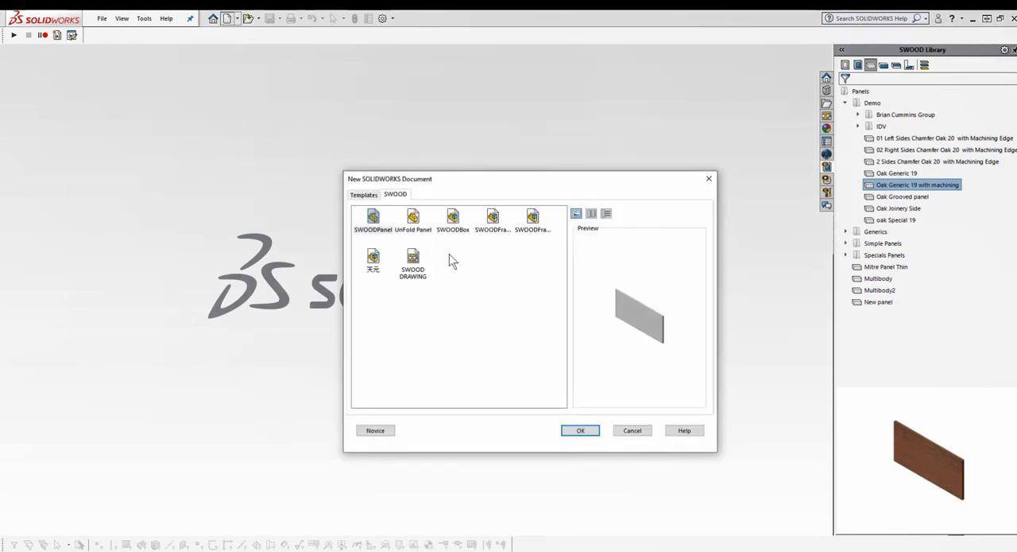
{"action": "left_click", "coordinate": [494, 223]}
{"action": "left_click", "coordinate": [580, 432]}
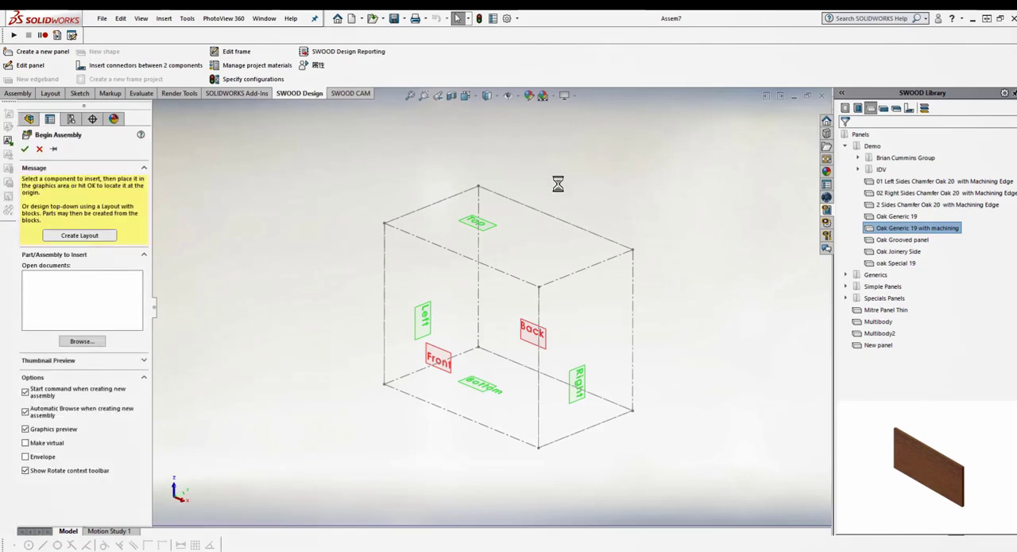
{"action": "key", "text": "Escape"}
{"action": "key", "text": "Escape"}
{"action": "key", "text": "ctrl+s"}
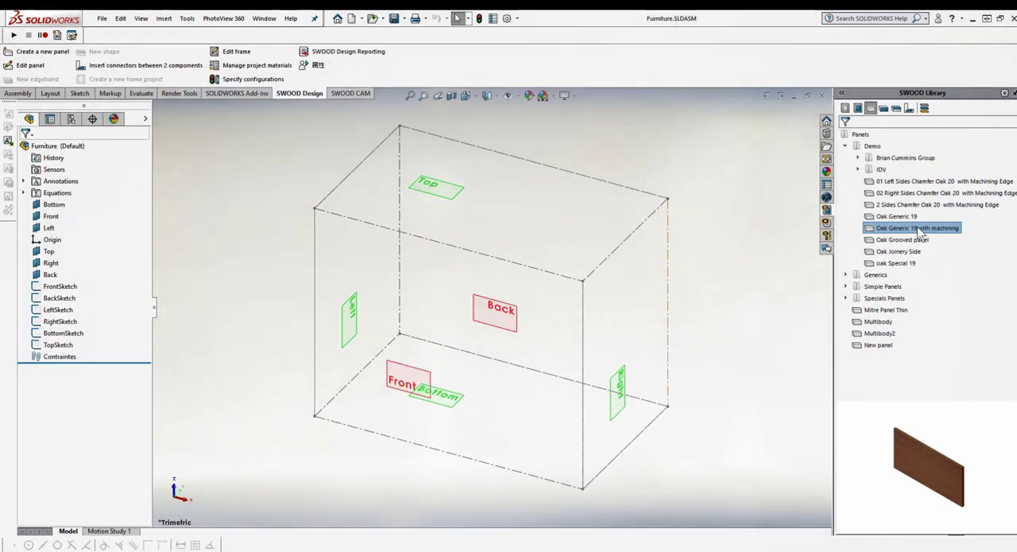
Insert Oak Generic 19 with machining copies as the left and right side panels, attached to the frame's Left and Right planes
{"action": "right_click", "coordinate": [920, 230]}
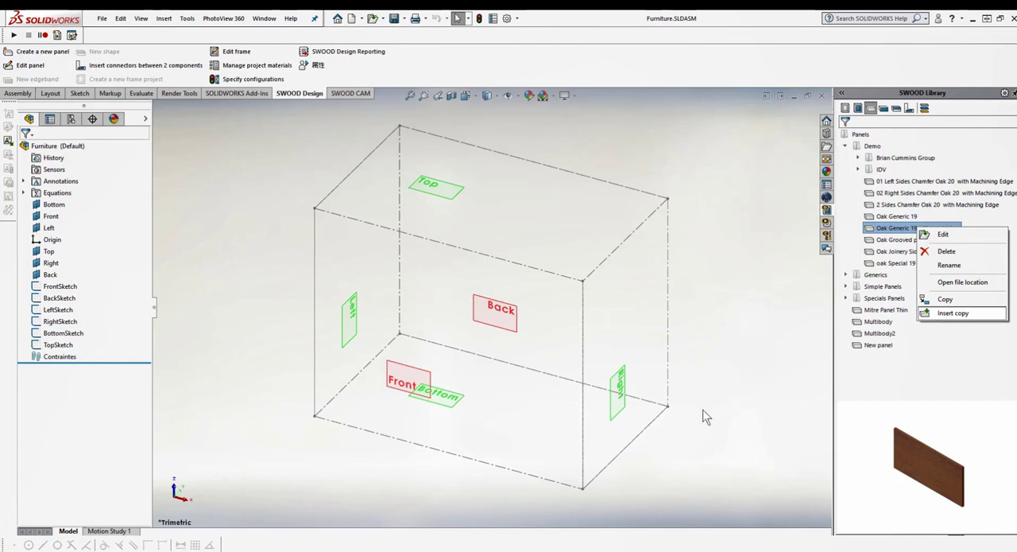
{"action": "left_click", "coordinate": [59, 188]}
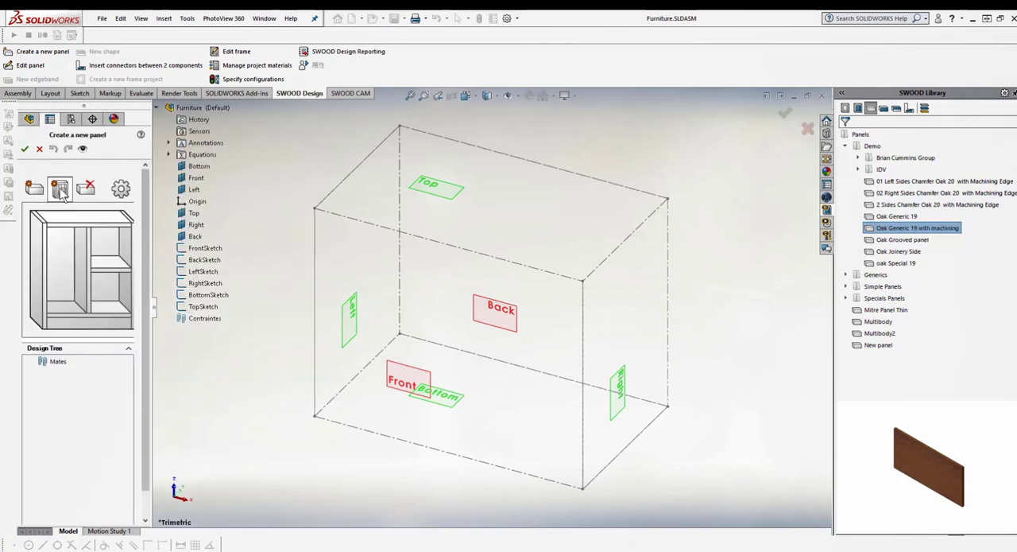
{"action": "left_click", "coordinate": [36, 244]}
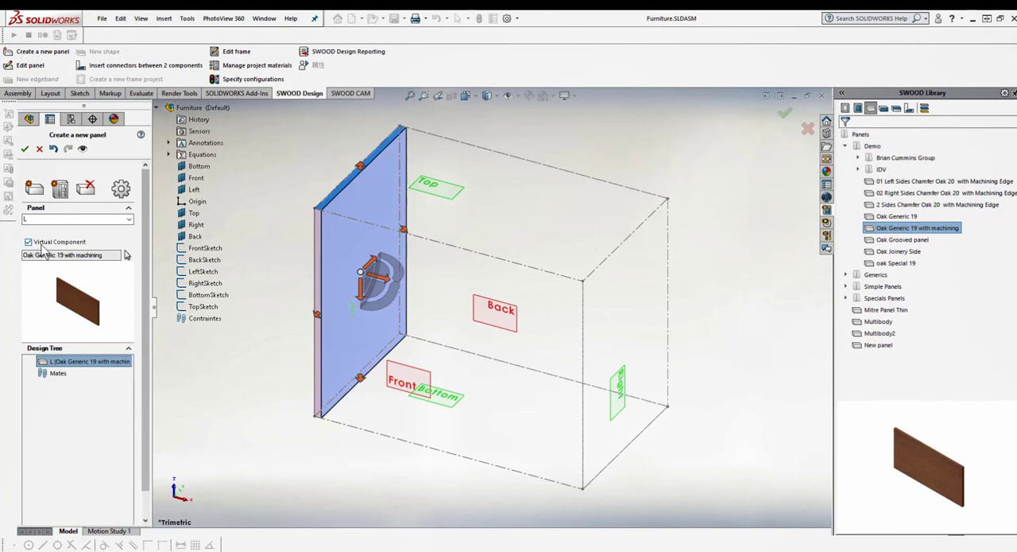
{"action": "left_click", "coordinate": [284, 332]}
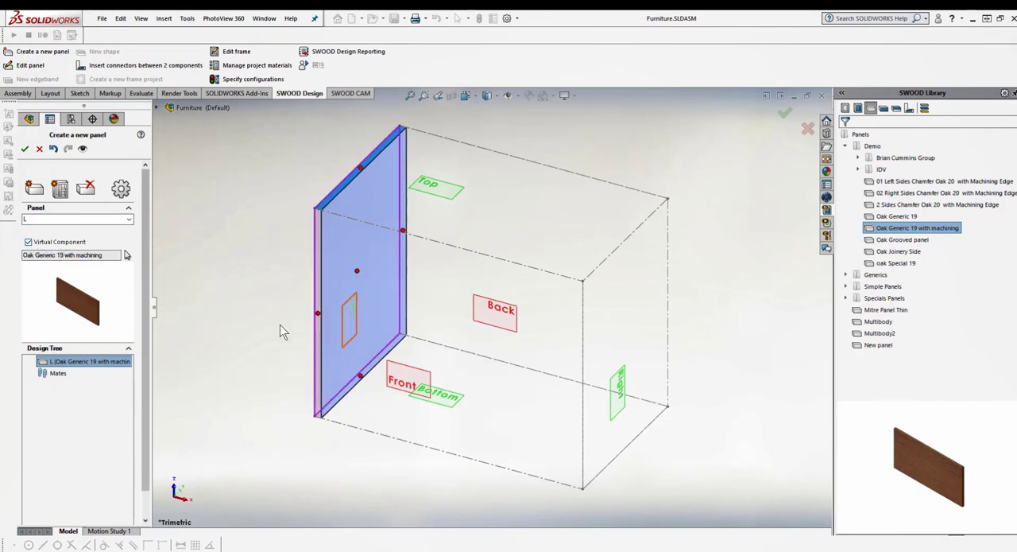
{"action": "left_click", "coordinate": [60, 189]}
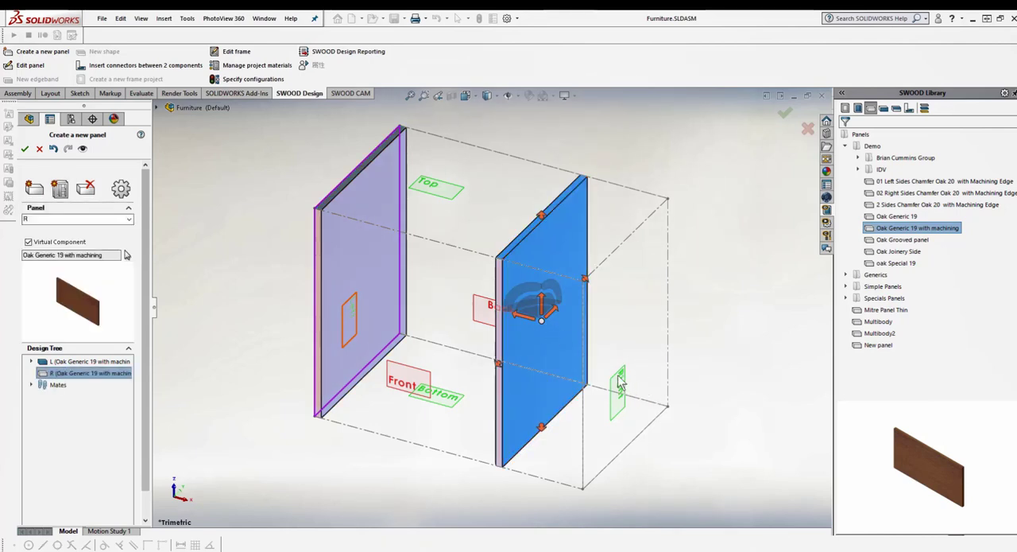
{"action": "left_click_drag", "start_coordinate": [525, 345], "coordinate": [613, 384]}
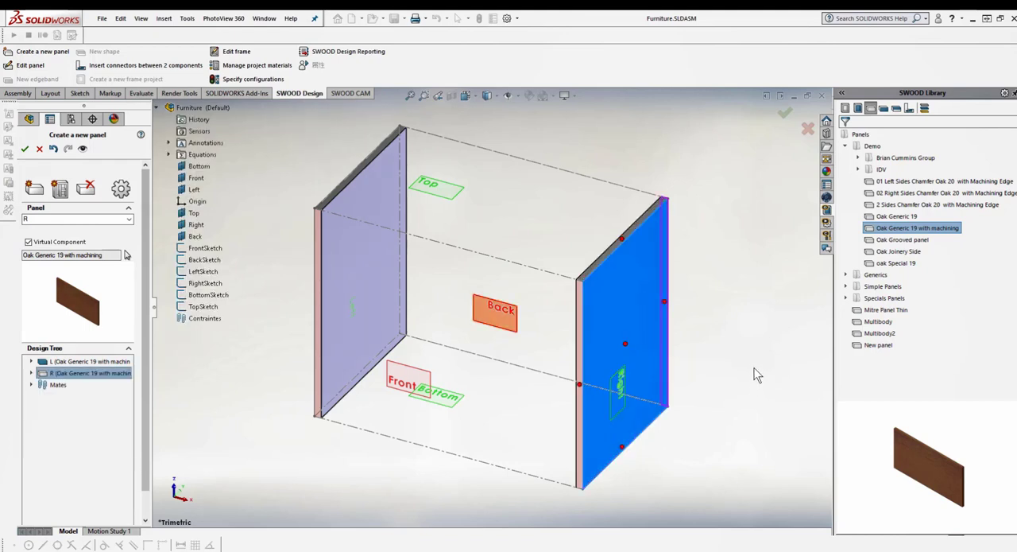
Add a top panel from Oak Generic 19 with machining and fit its ends between the two side panels
{"action": "left_click", "coordinate": [64, 193]}
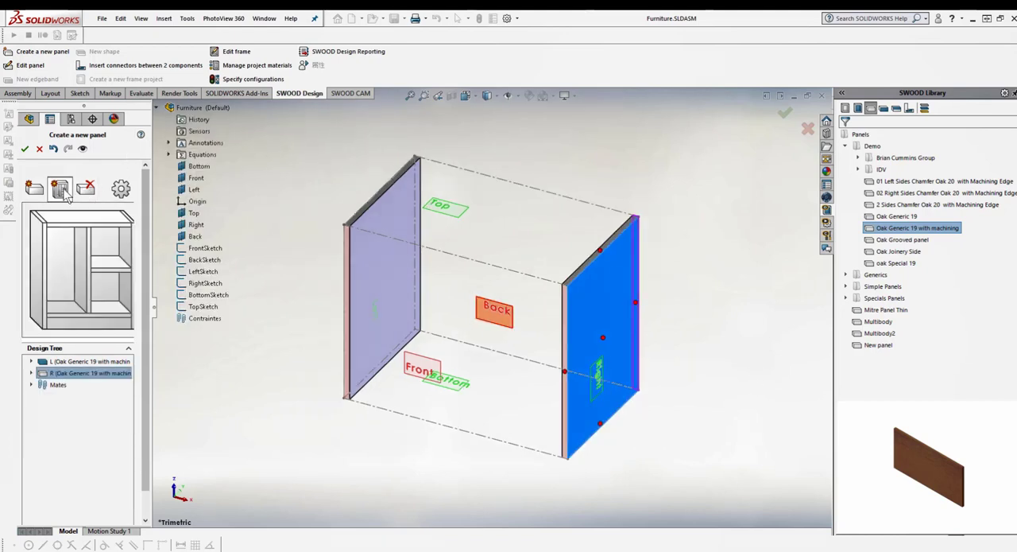
{"action": "left_click", "coordinate": [70, 219]}
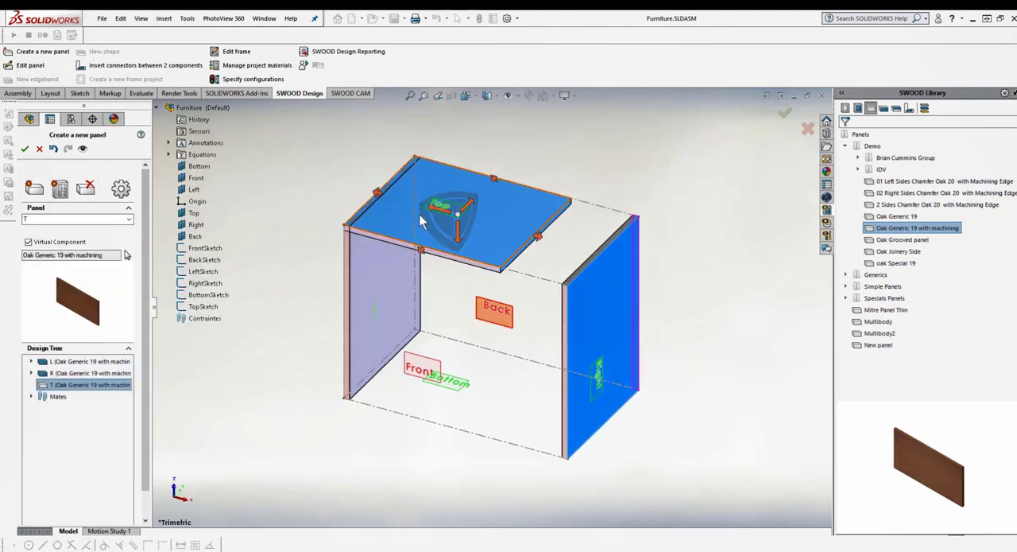
{"action": "left_click_drag", "start_coordinate": [380, 201], "coordinate": [388, 232]}
{"action": "left_click_drag", "start_coordinate": [539, 247], "coordinate": [584, 272]}
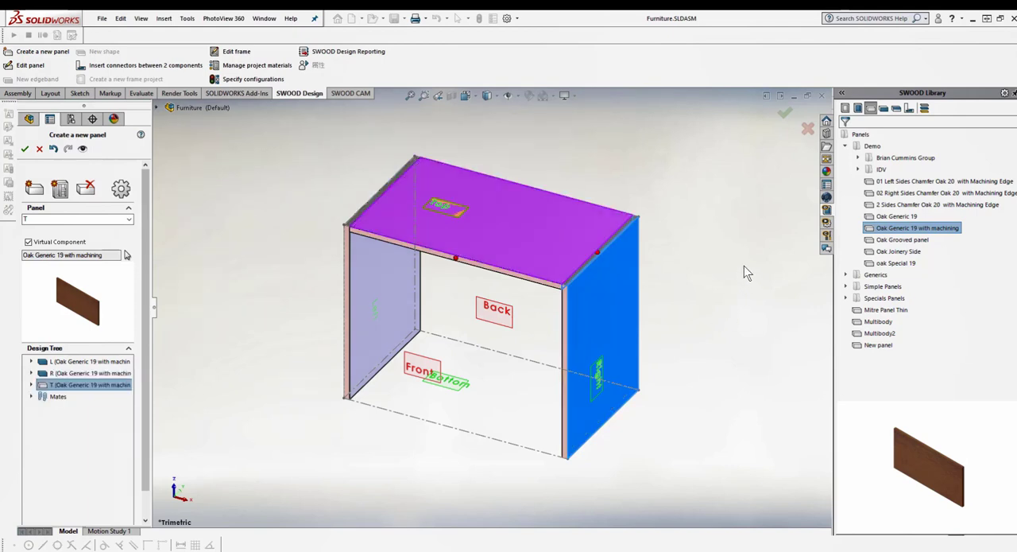
Add a bottom panel from Oak Generic 19 with machining and fit its ends between the two side panels
{"action": "left_click", "coordinate": [63, 185]}
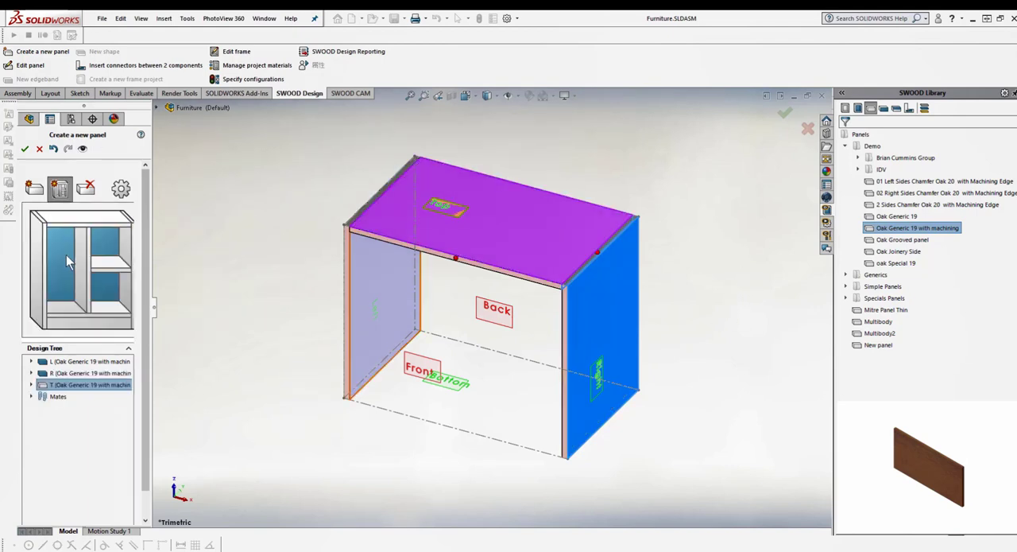
{"action": "left_click", "coordinate": [62, 306]}
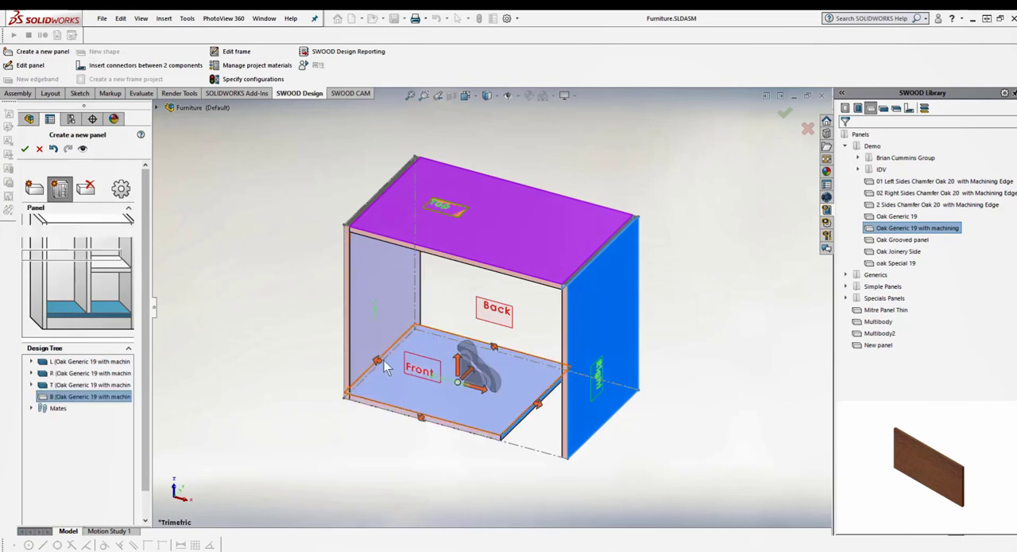
{"action": "left_click_drag", "start_coordinate": [377, 362], "coordinate": [371, 341]}
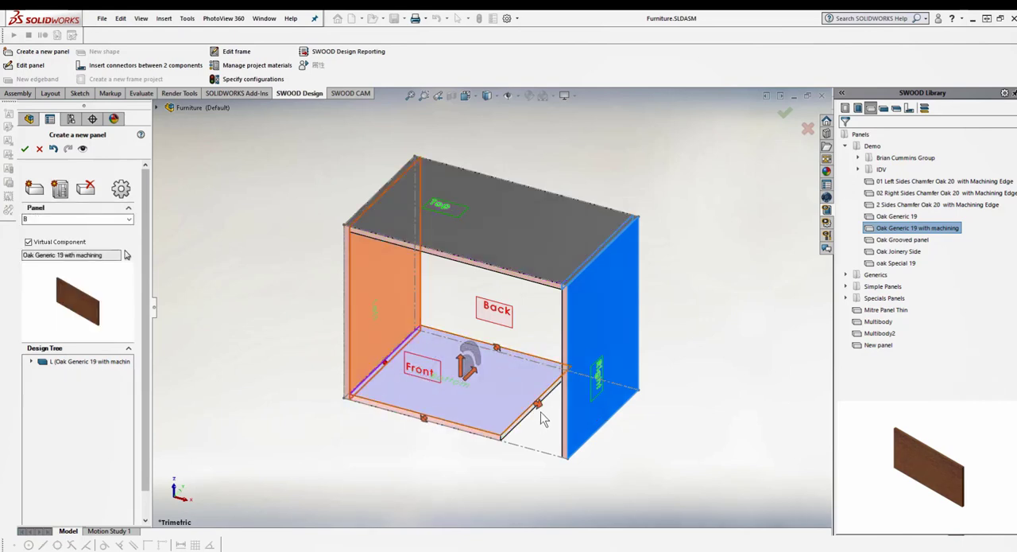
{"action": "left_click_drag", "start_coordinate": [541, 416], "coordinate": [567, 434]}
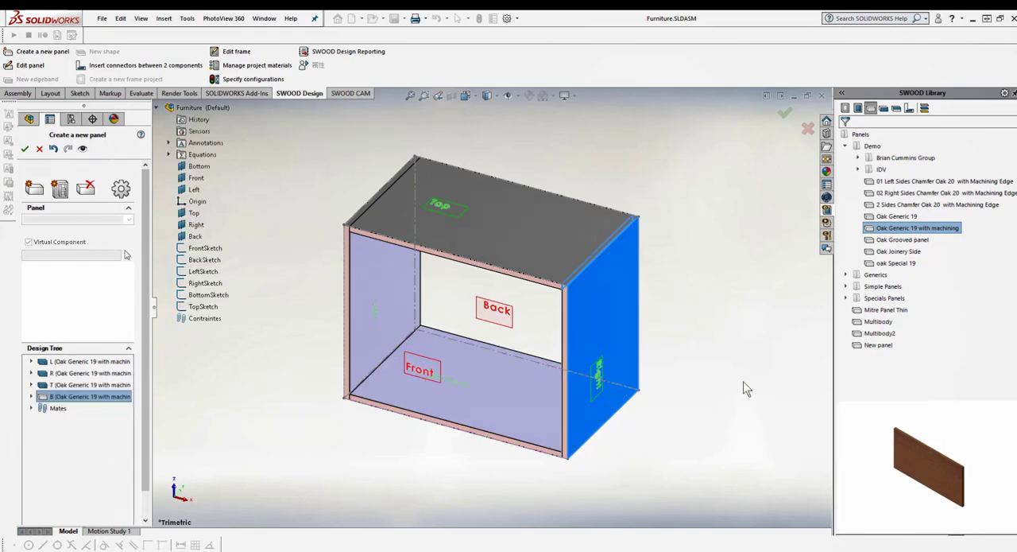
{"action": "mouse_move", "coordinate": [705, 349]}
{"action": "middle_mouse_down"}
{"action": "mouse_move", "coordinate": [768, 327]}
{"action": "mouse_move", "coordinate": [710, 352]}
{"action": "middle_mouse_up"}
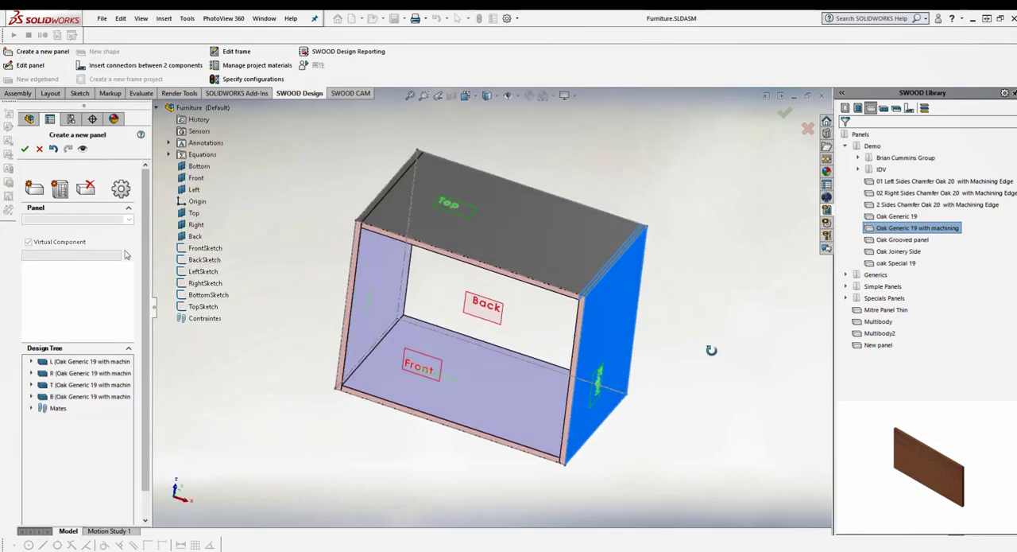
{"action": "right_click_drag", "start_coordinate": [718, 382], "coordinate": [769, 282]}
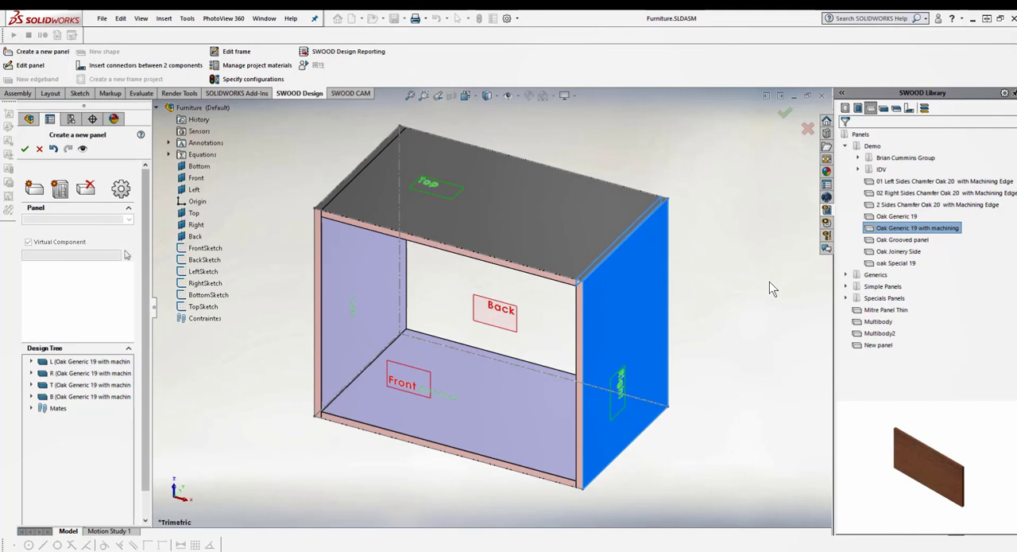
Finish creating the panels and insert the 1-Dividers SWOODBox inside the cabinet, with its depth extended to the frame's Back plane
{"action": "left_click", "coordinate": [24, 148]}
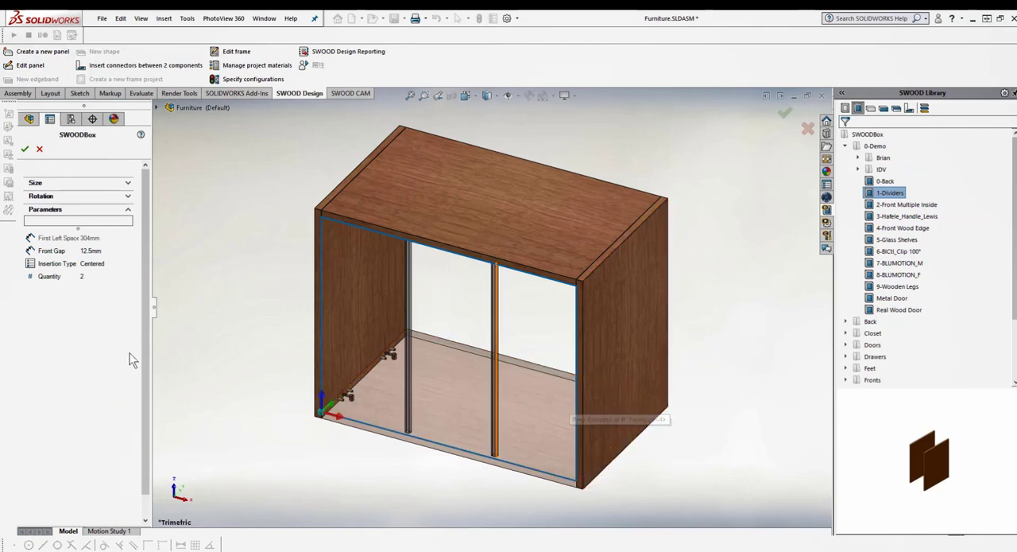
{"action": "left_click", "coordinate": [96, 185]}
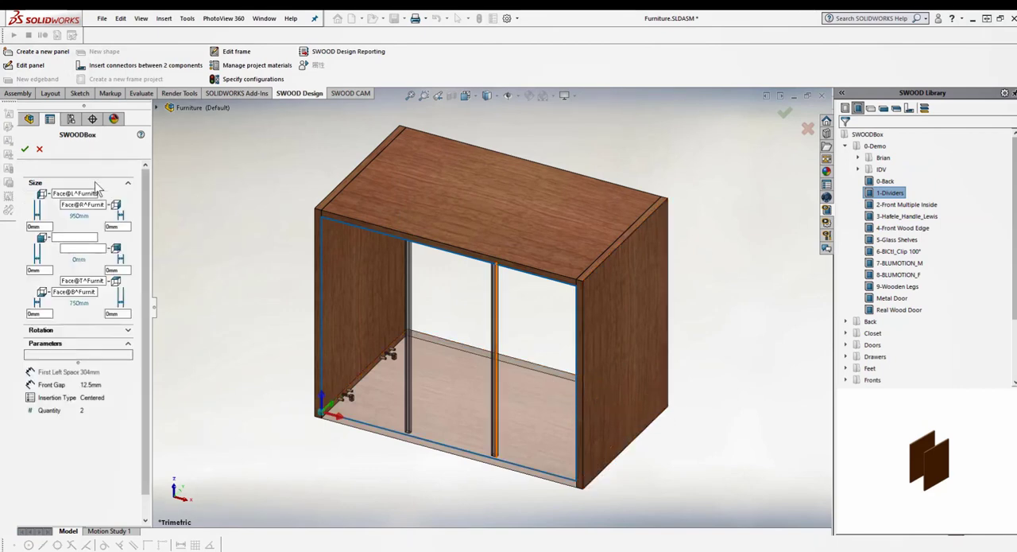
{"action": "left_click", "coordinate": [84, 248]}
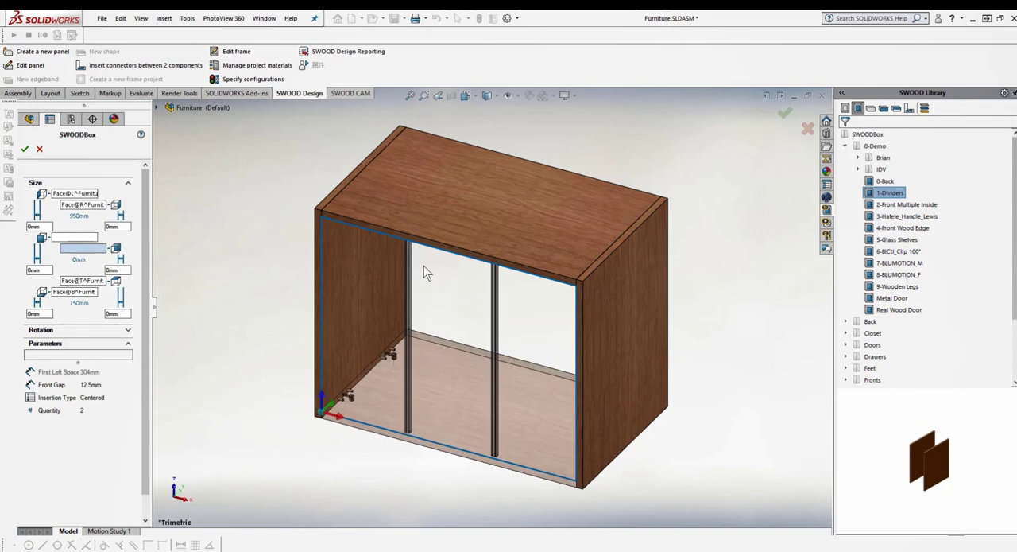
{"action": "left_click", "coordinate": [518, 327]}
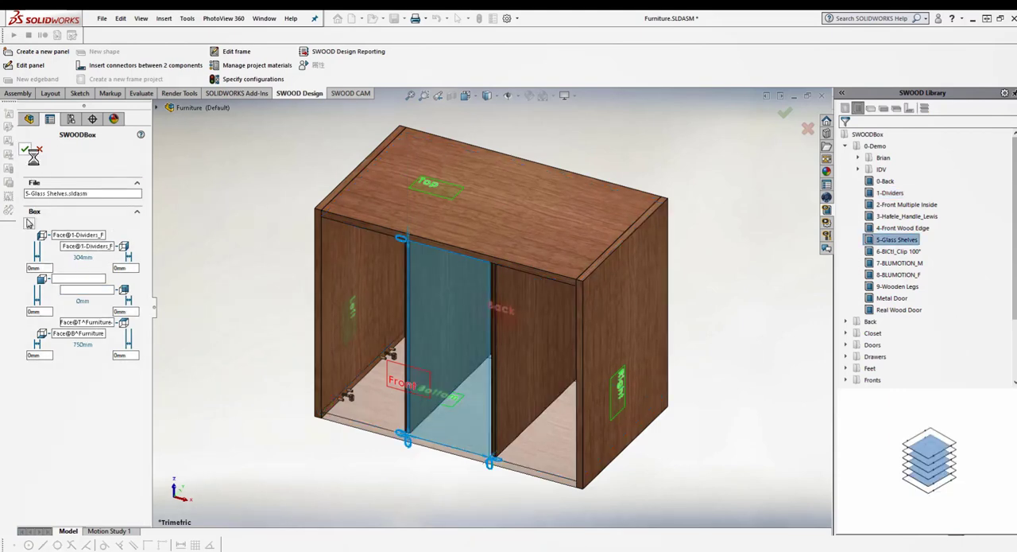
Insert the 5-Glass Shelves SWOODBox between the two dividers and extend its depth to the frame's Back plane
{"action": "left_click", "coordinate": [25, 149]}
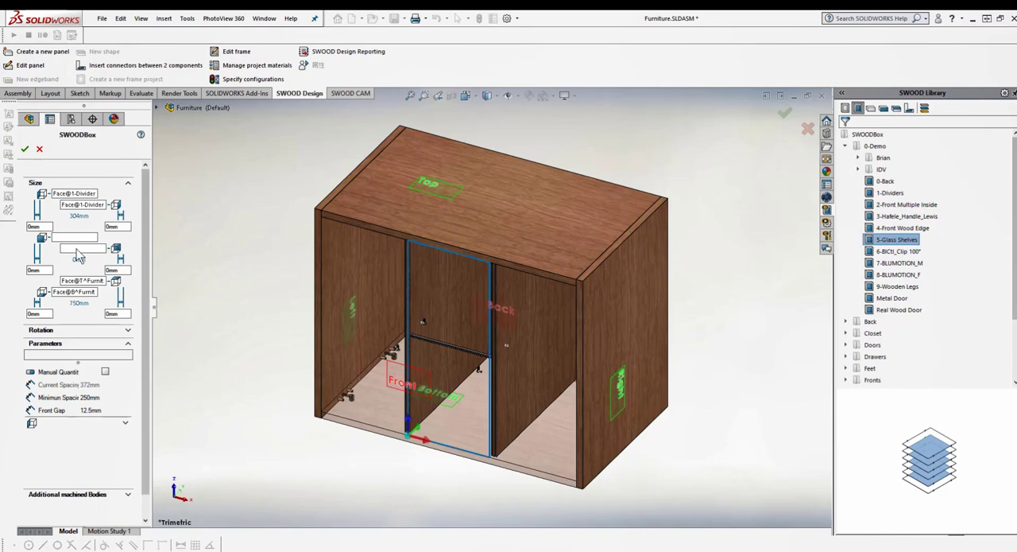
{"action": "left_click", "coordinate": [79, 248]}
{"action": "left_click", "coordinate": [515, 319]}
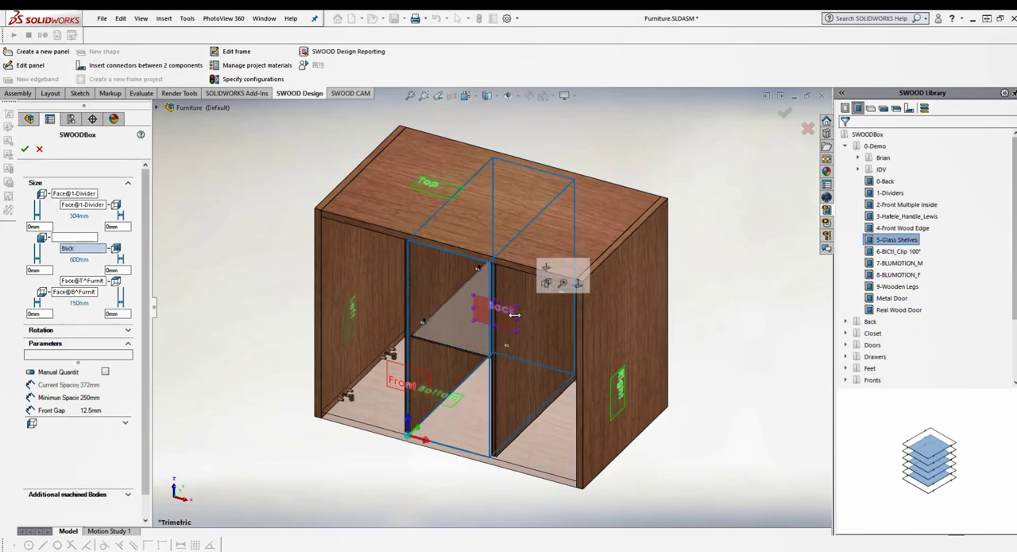